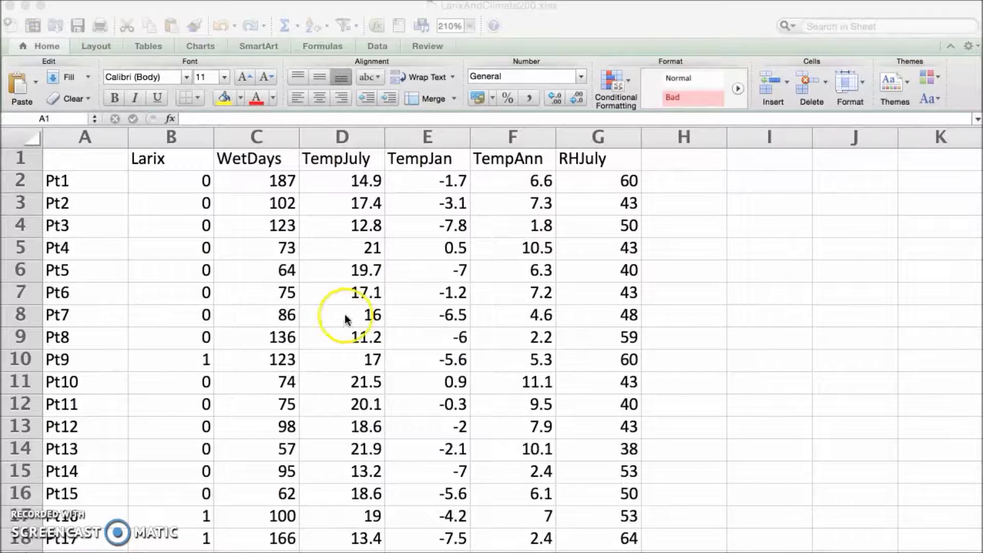
Highlight the Larix, WetDays and TempJuly columns and the Pt1–Pt3 plot rows
left_click(189, 138)
left_click(189, 138)
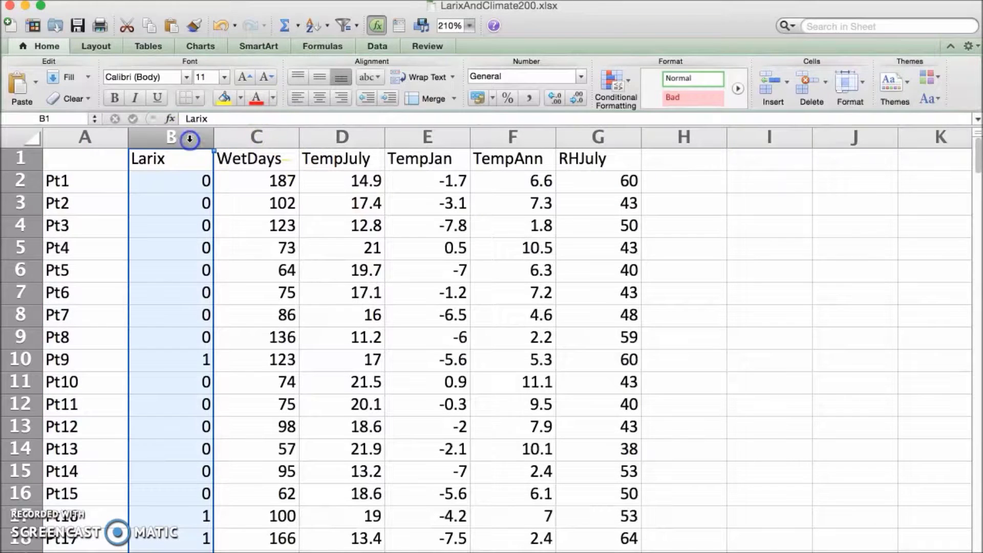
left_click(235, 137)
left_click(316, 138)
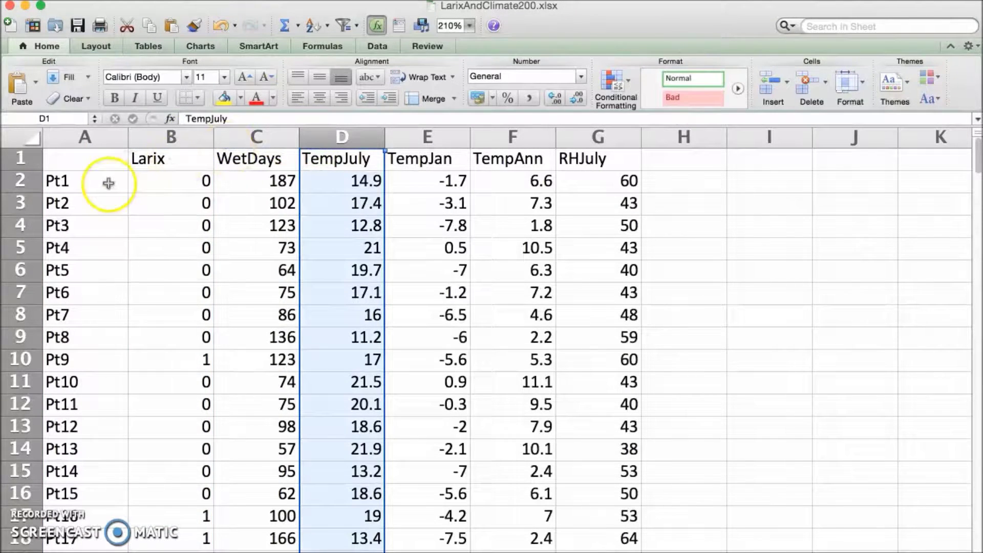
left_click(21, 184)
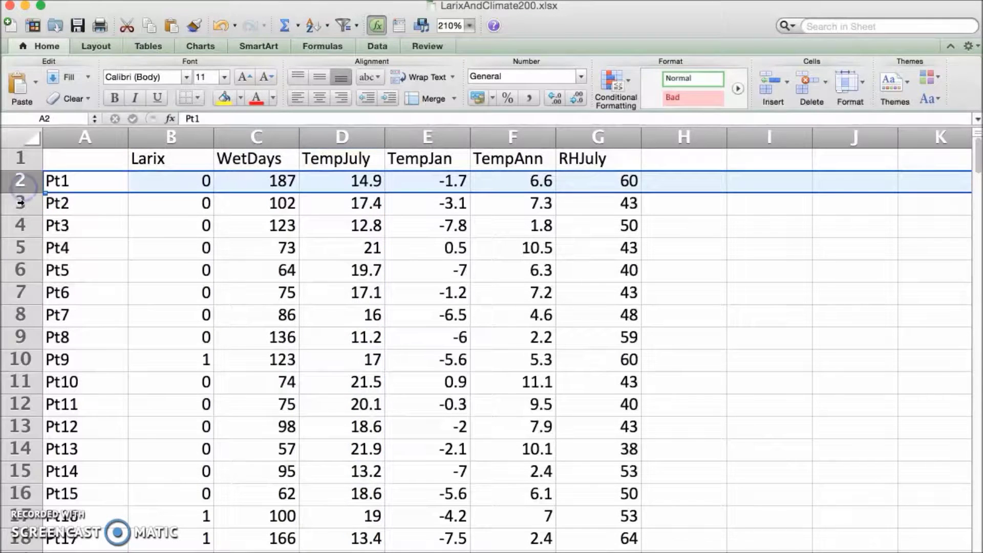
left_click(20, 205)
left_click(21, 220)
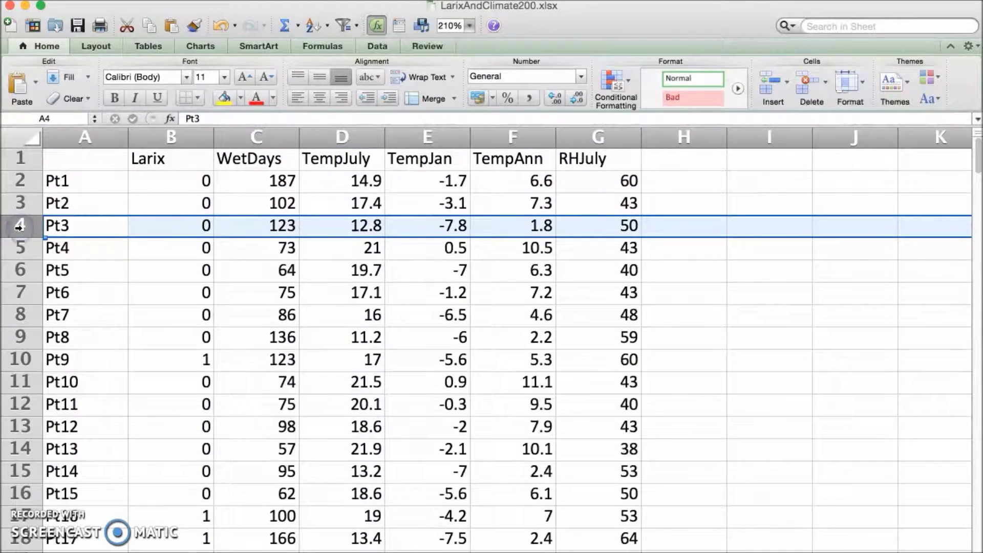
Highlight the variable-names row and the plot-names column, then clear the selection
left_click(19, 159)
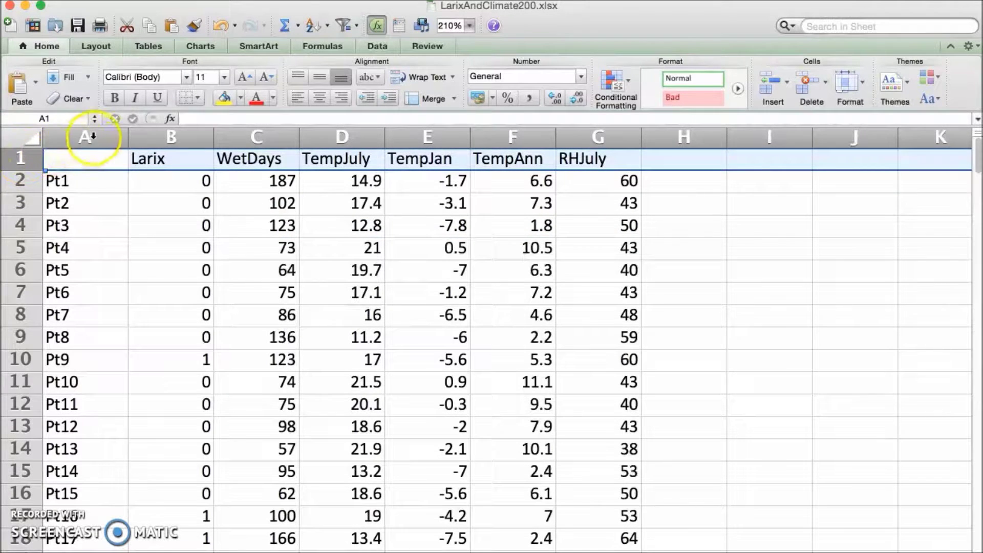
left_click(91, 136)
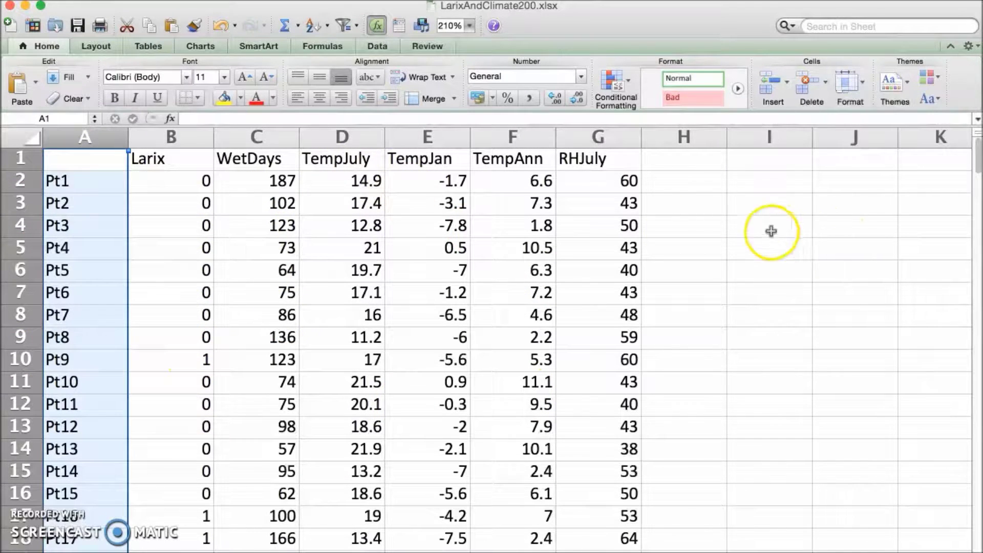
left_click(704, 206)
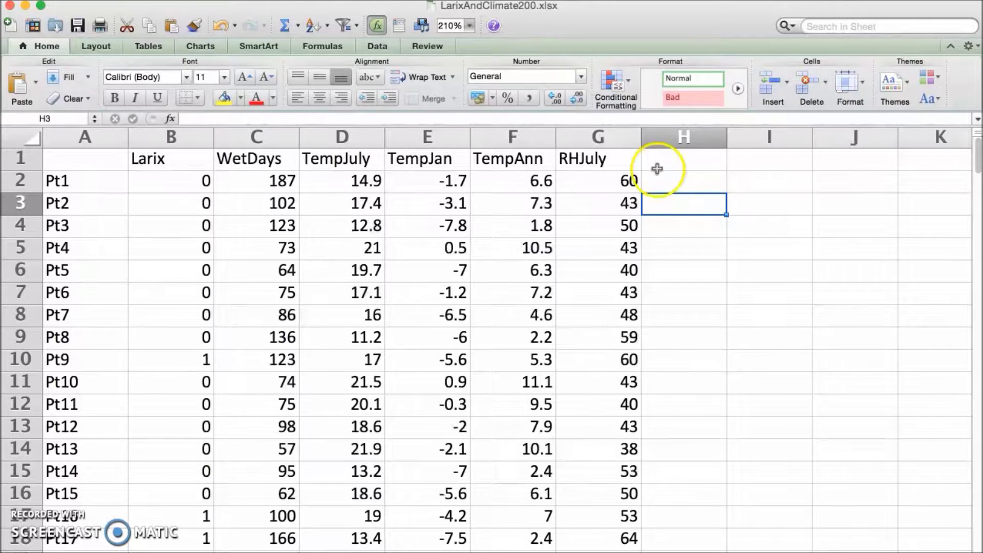
Highlight the Larix, WetDays, TempJuly and TempJan columns again
left_click(179, 137)
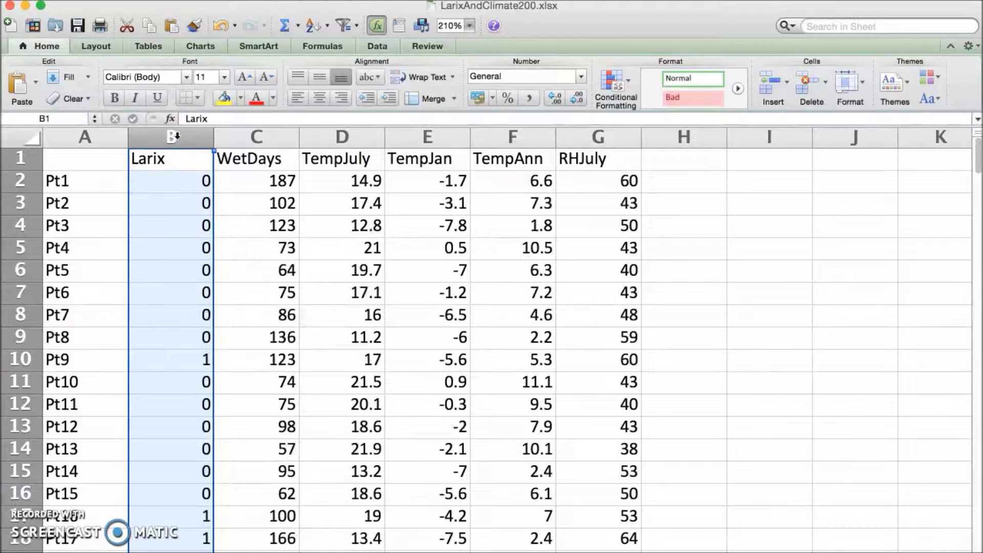
left_click(253, 137)
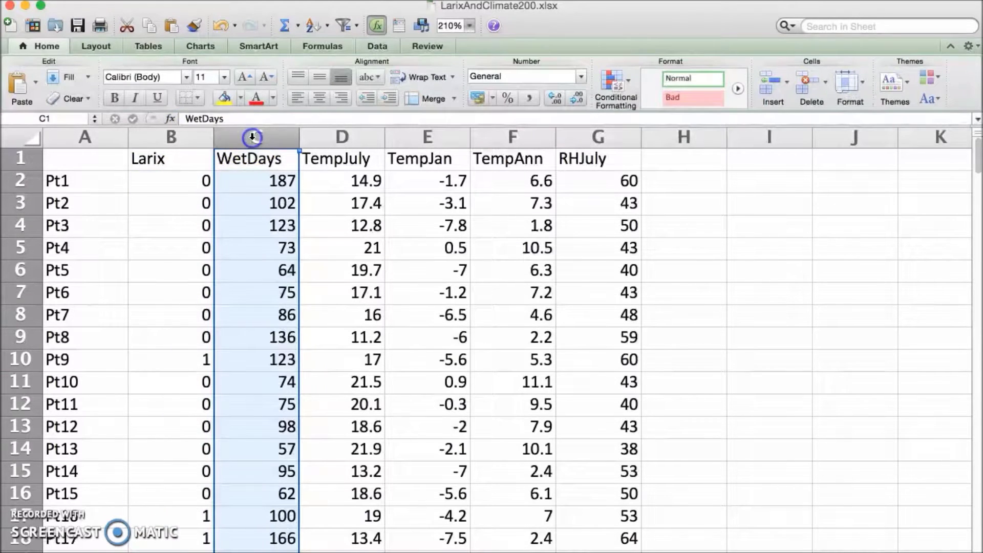
left_click(325, 138)
left_click(428, 137)
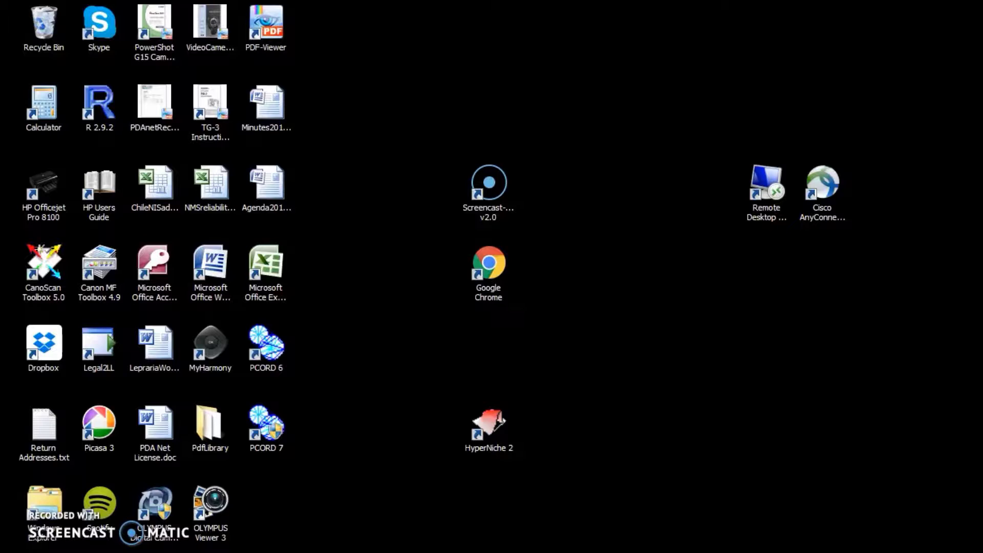
Start HyperNiche 2 from its desktop shortcut
left_click(498, 419)
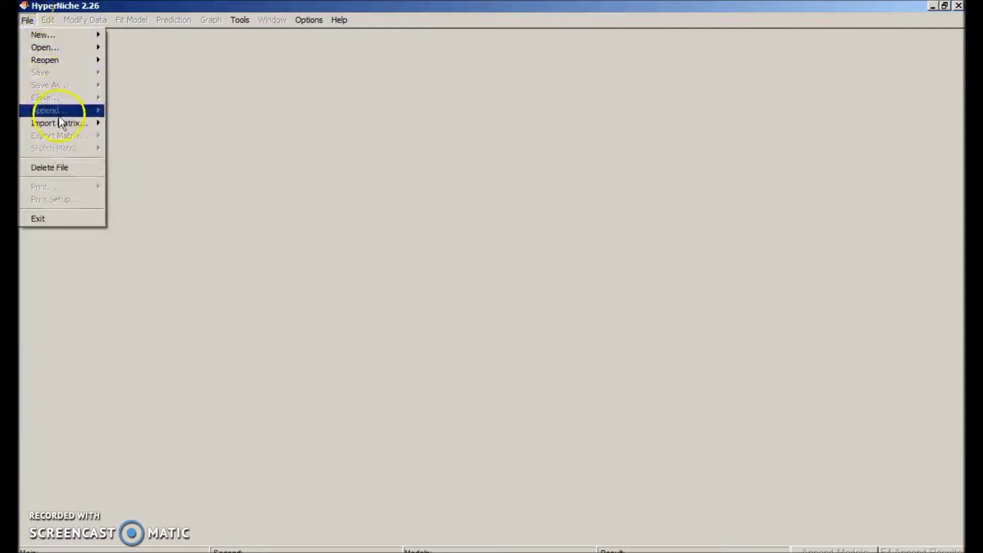
Import LarixAndClimate200.xlsx as the response matrix using the Excel Simple Spreadsheet format
mouse_move(84, 123)
left_click(143, 127)
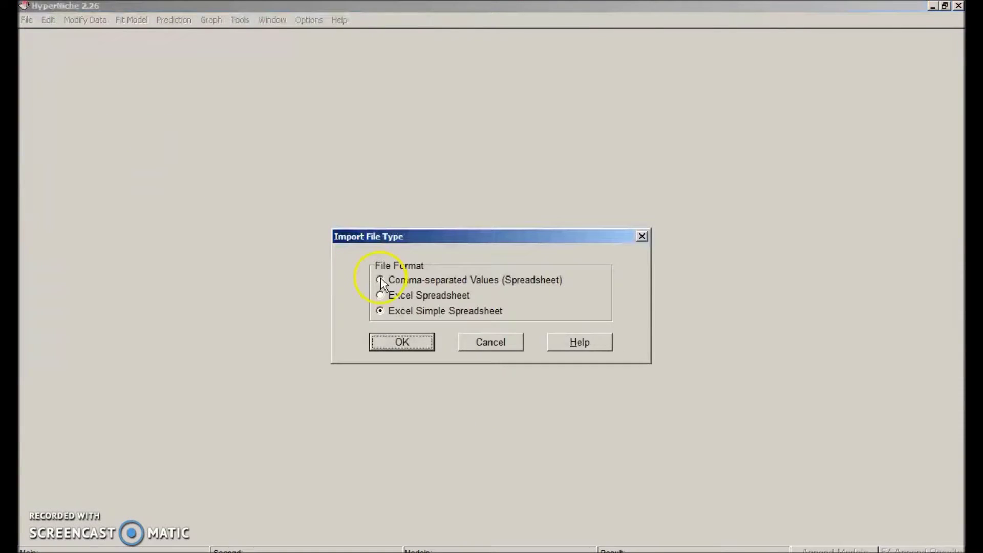
left_click(429, 343)
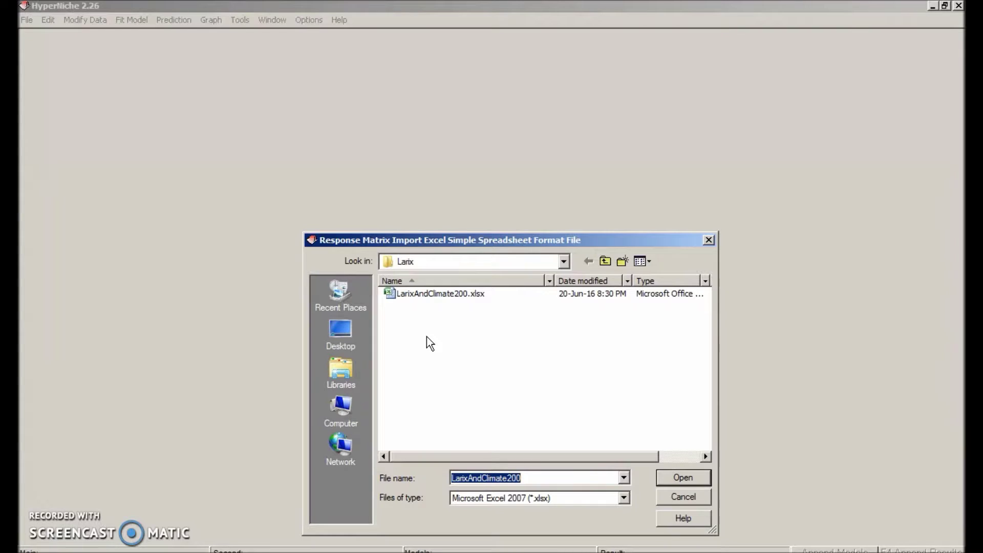
left_click(462, 296)
left_click(439, 293)
left_click(683, 478)
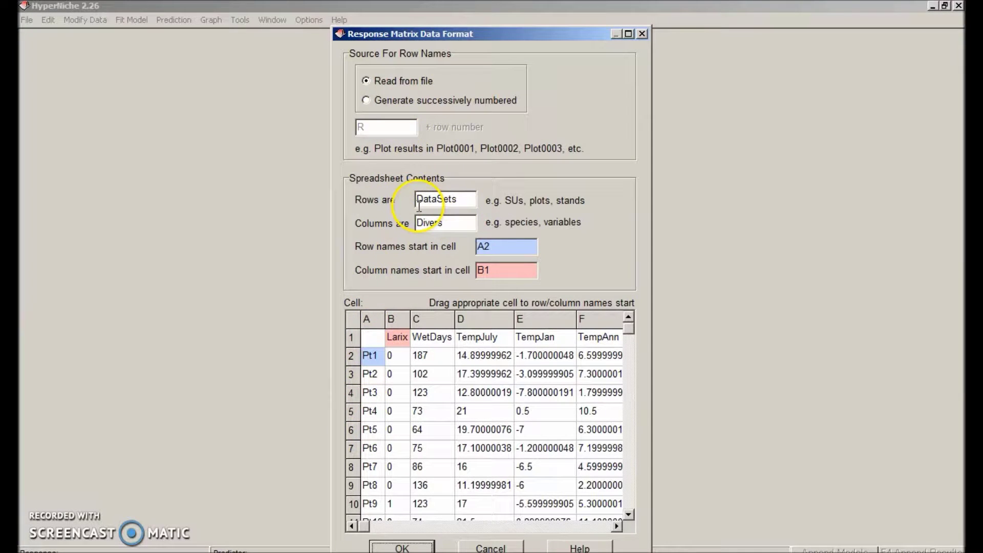
Rename the row label DataSets to SUs and the column label Divers to Larix
left_click(458, 197)
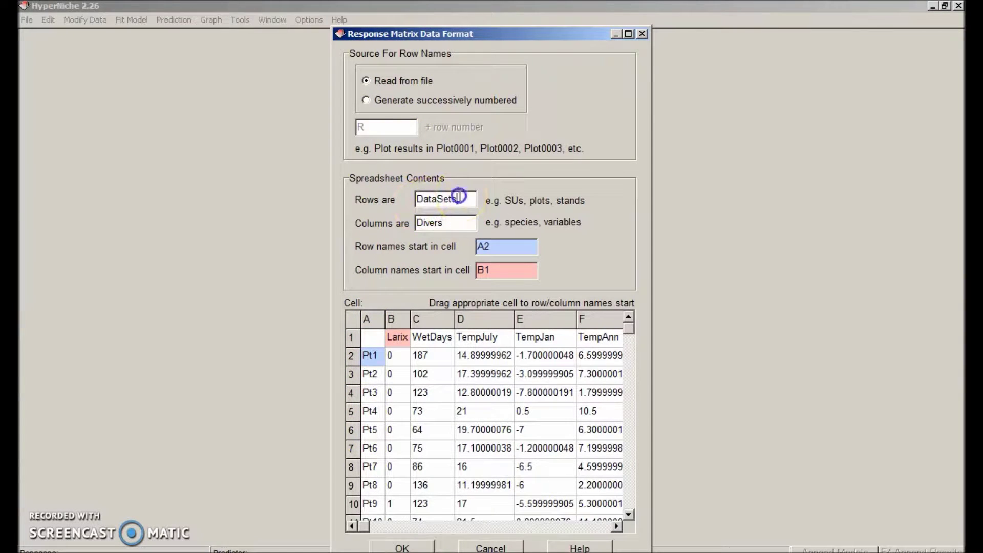
left_click_drag(458, 197, 346, 185)
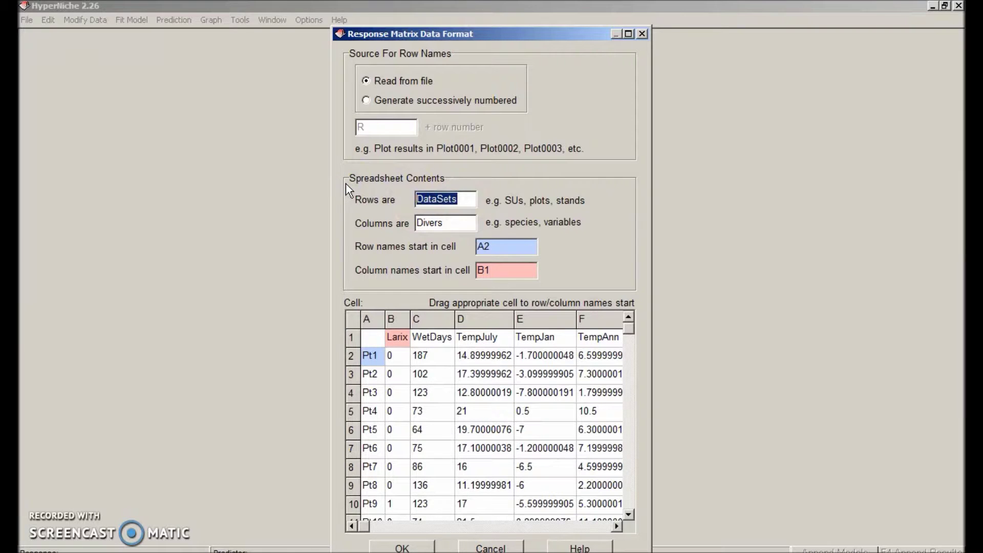
type("h")
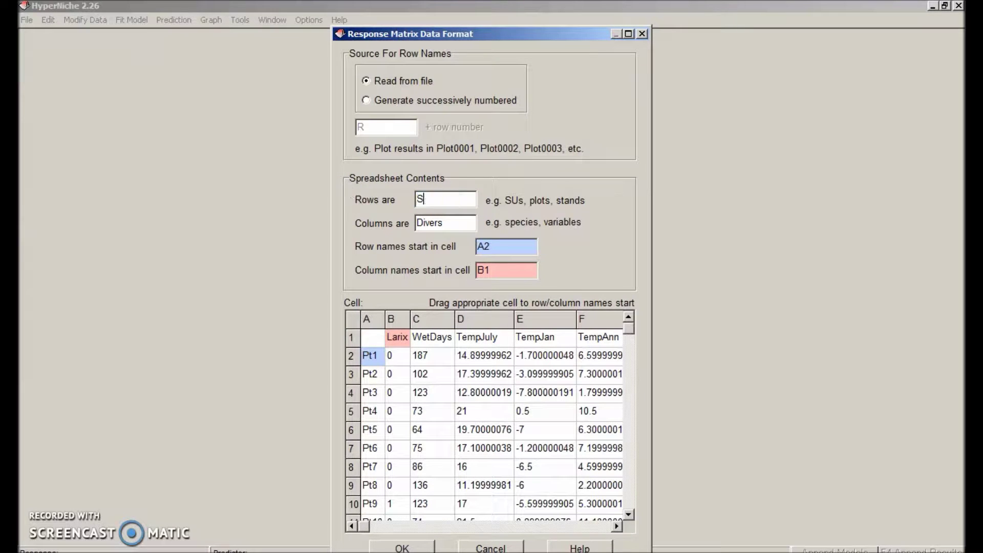
key("BackSpace")
type("SUs")
key("Tab")
type("Larix")
left_click(432, 545)
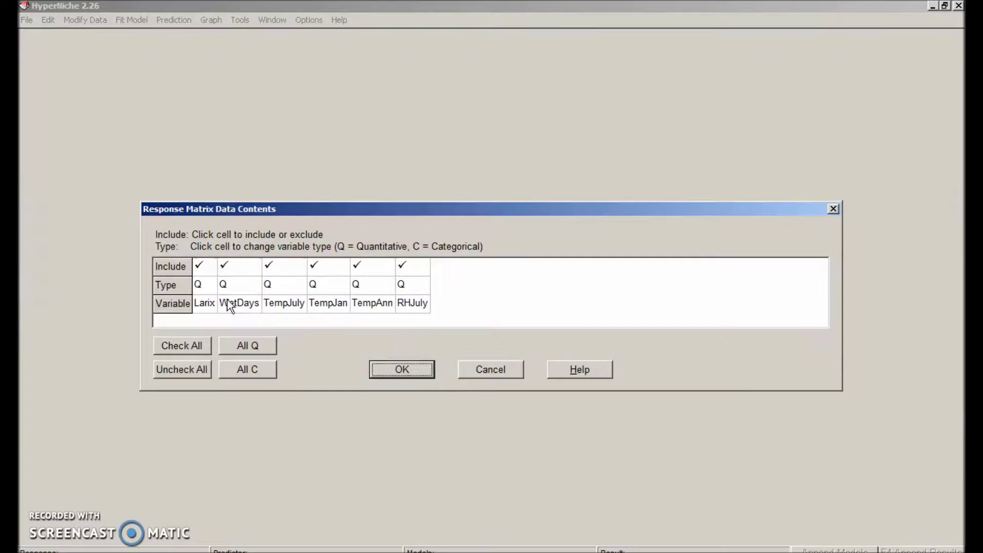
Uncheck all variables and include only Larix in the response matrix
left_click(195, 344)
left_click(197, 374)
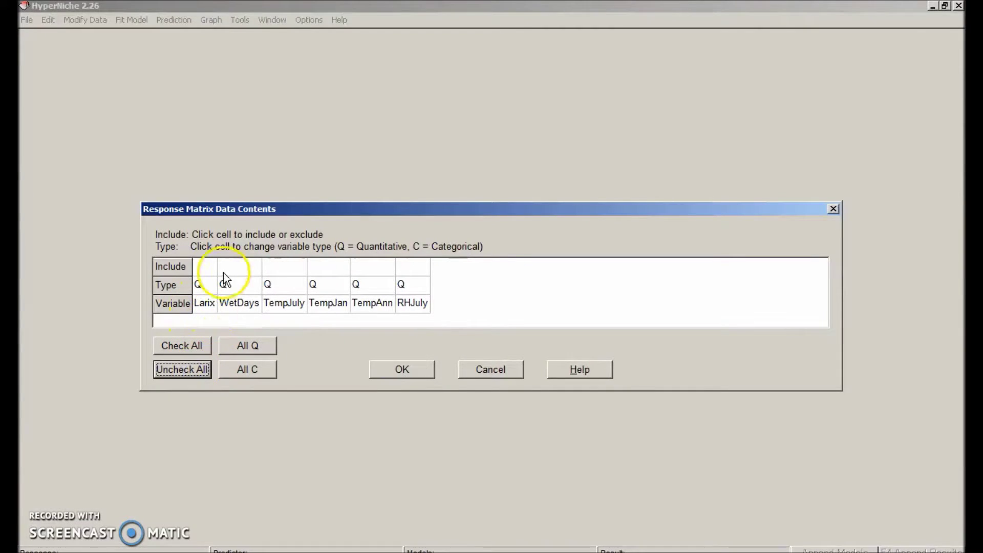
left_click(205, 266)
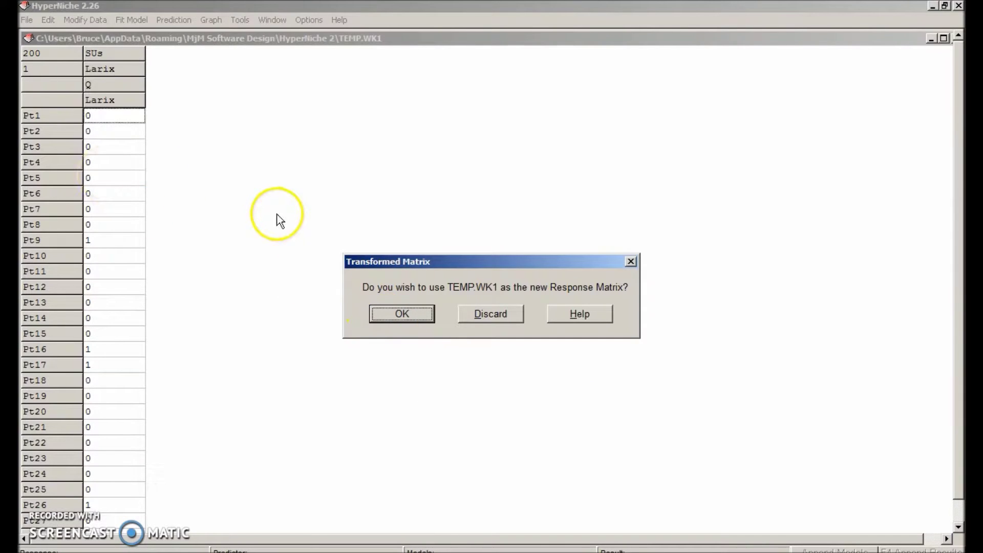
Adopt TEMP.WK1 as the response matrix and save it as Larix.wk1, replacing the old file
left_click(421, 317)
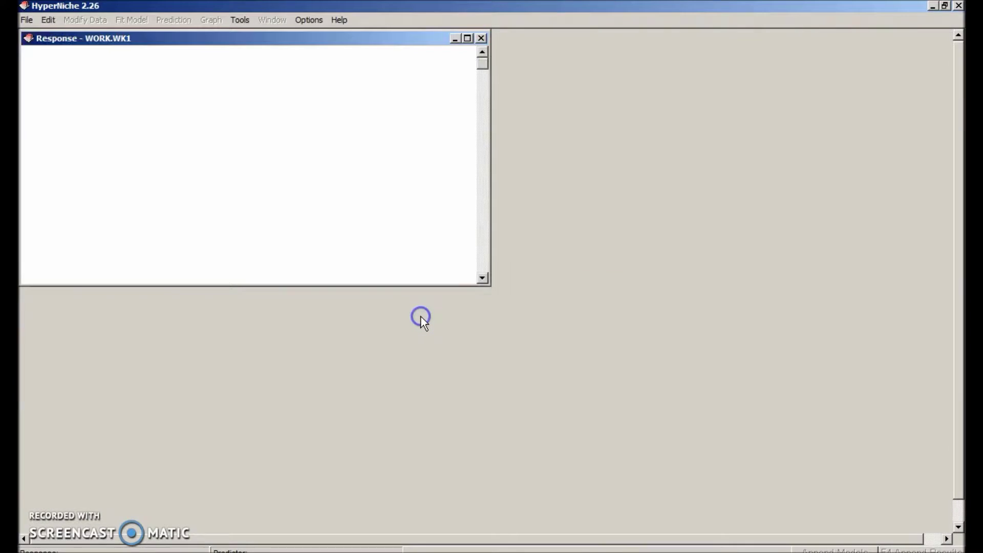
left_click(26, 20)
mouse_move(56, 85)
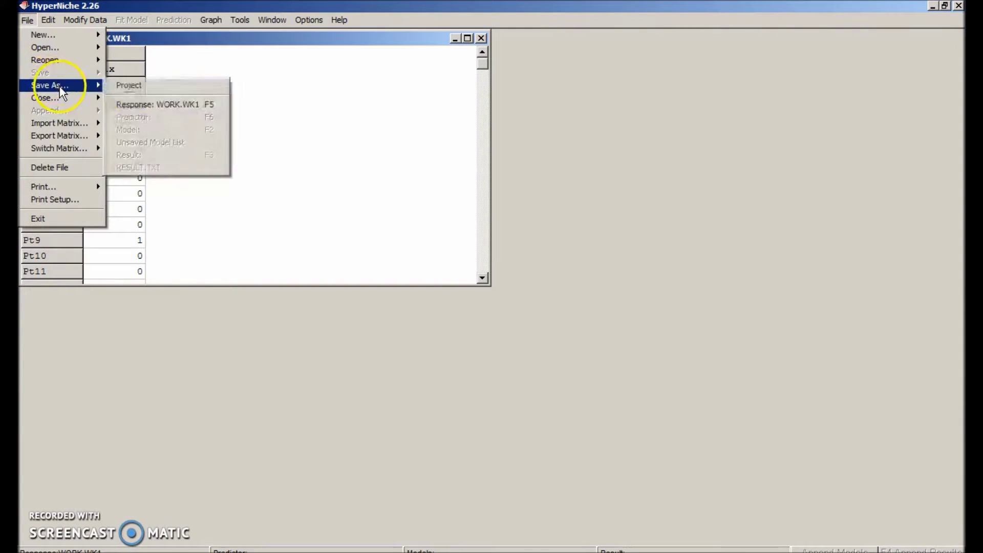
left_click(165, 104)
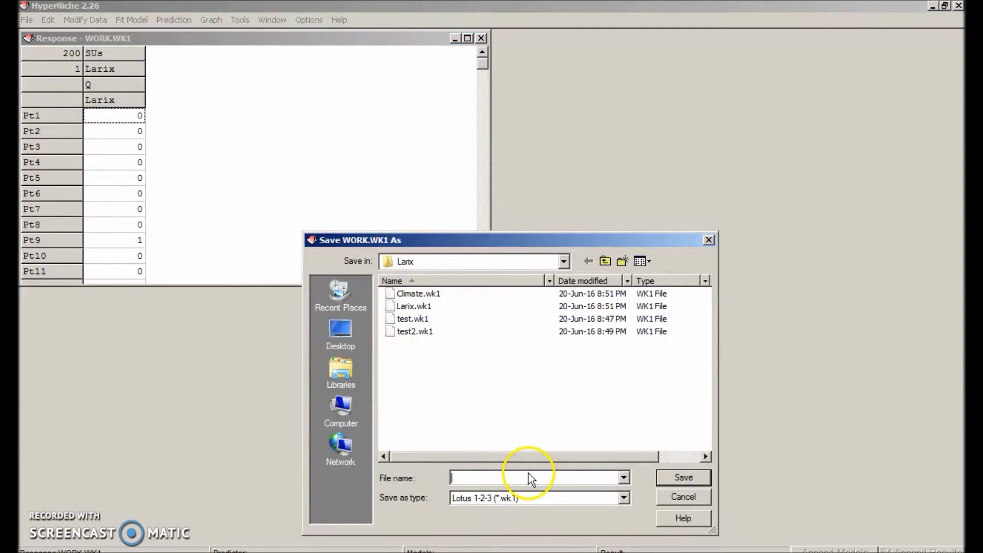
type("Larix.")
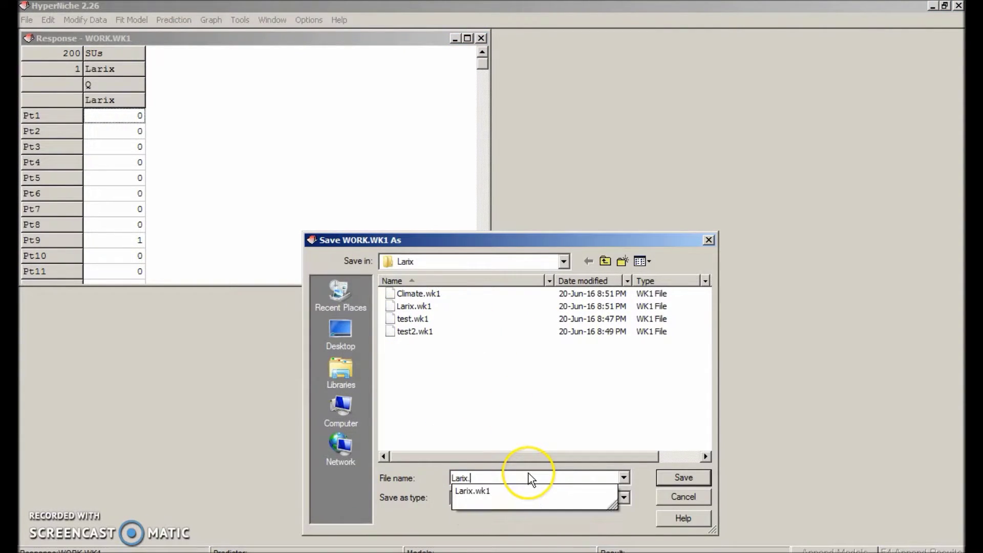
type("wk")
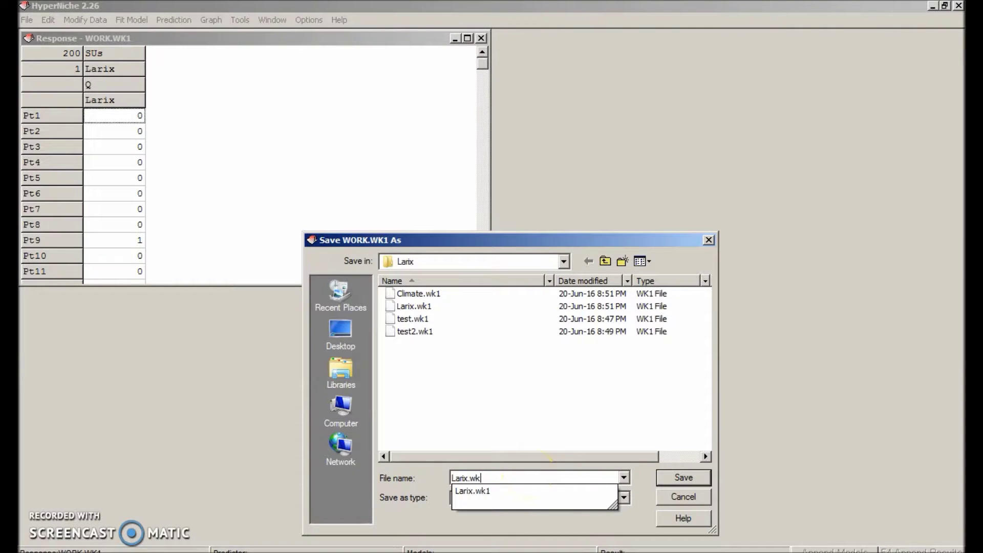
type("1")
left_click(683, 477)
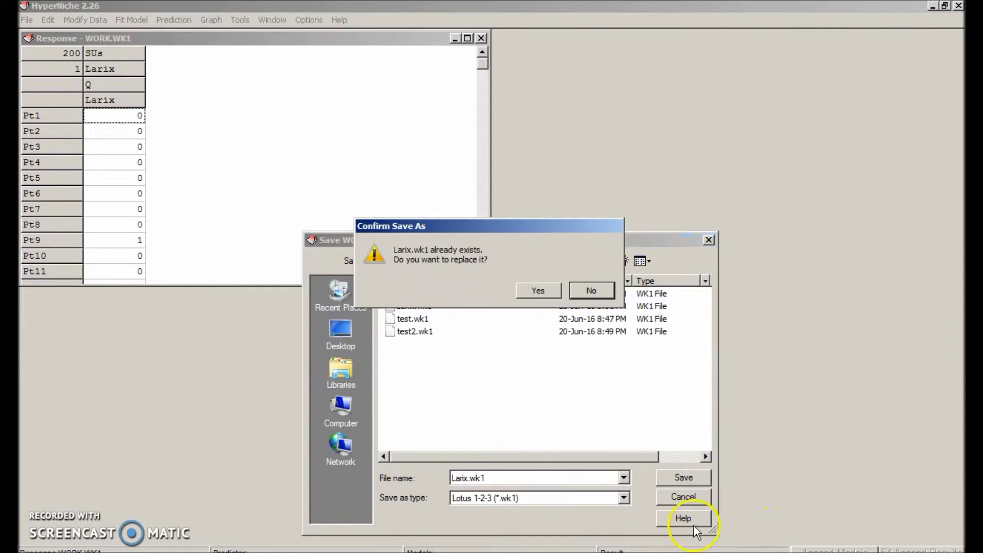
left_click(538, 291)
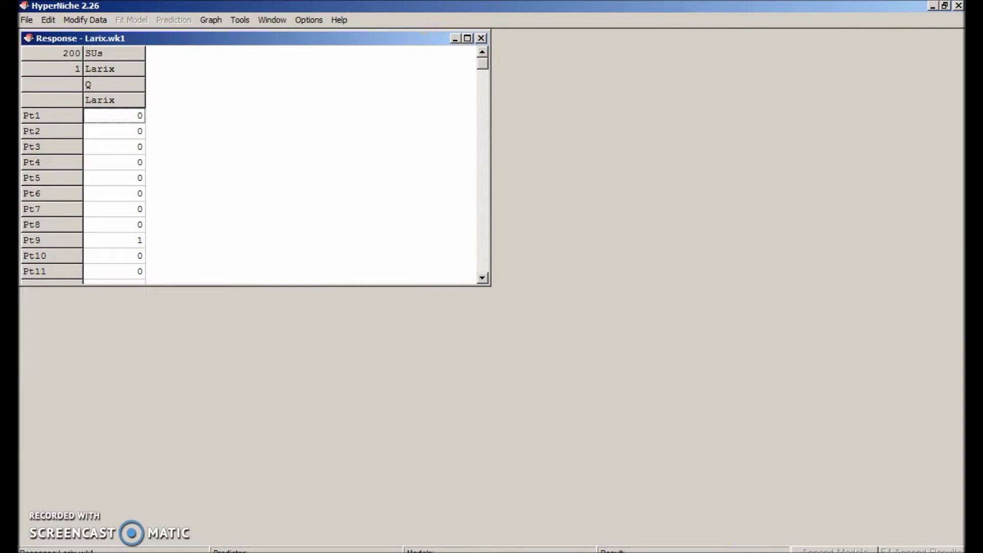
Import LarixAndClimate200.xlsx as the predictor matrix in Excel Simple Spreadsheet format
left_click(26, 20)
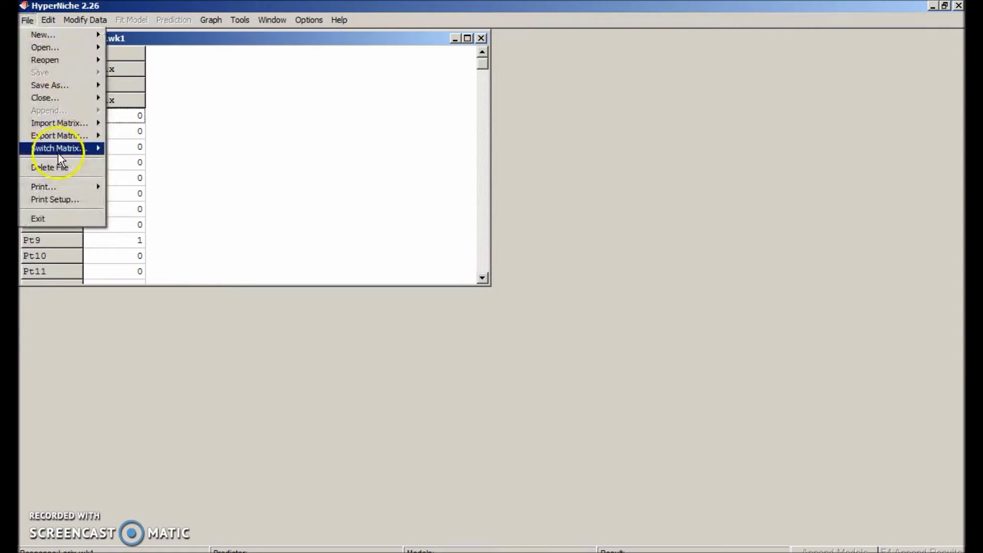
mouse_move(66, 123)
left_click(139, 139)
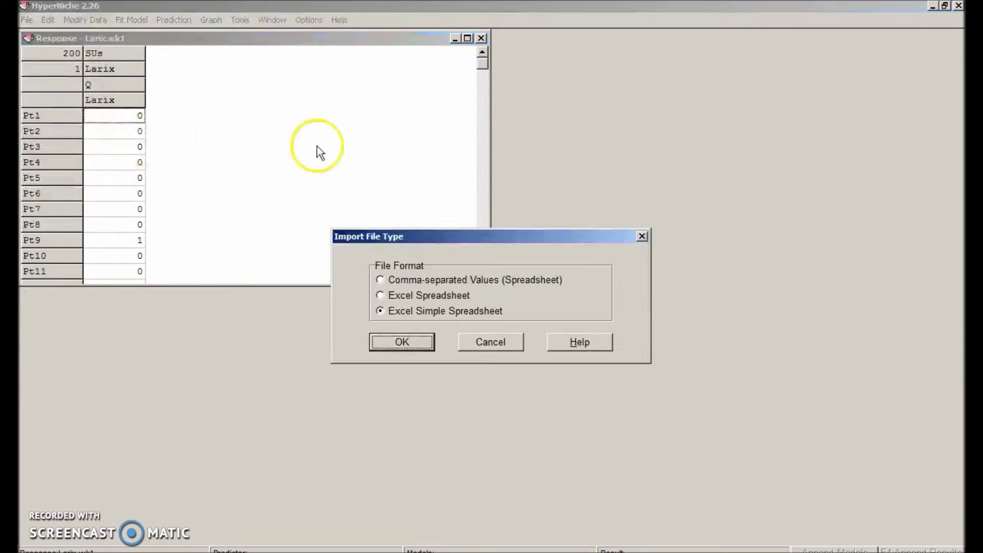
left_click(403, 348)
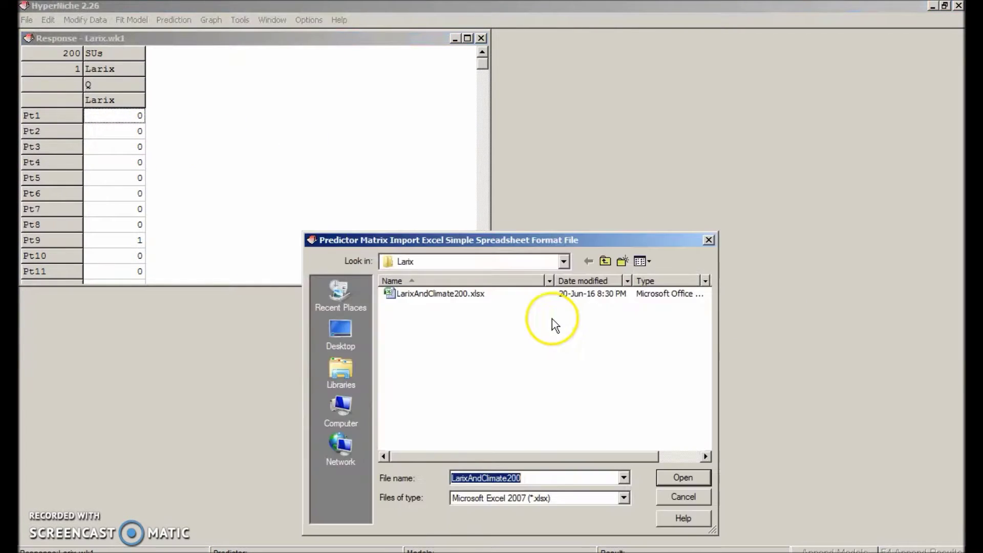
left_click(683, 477)
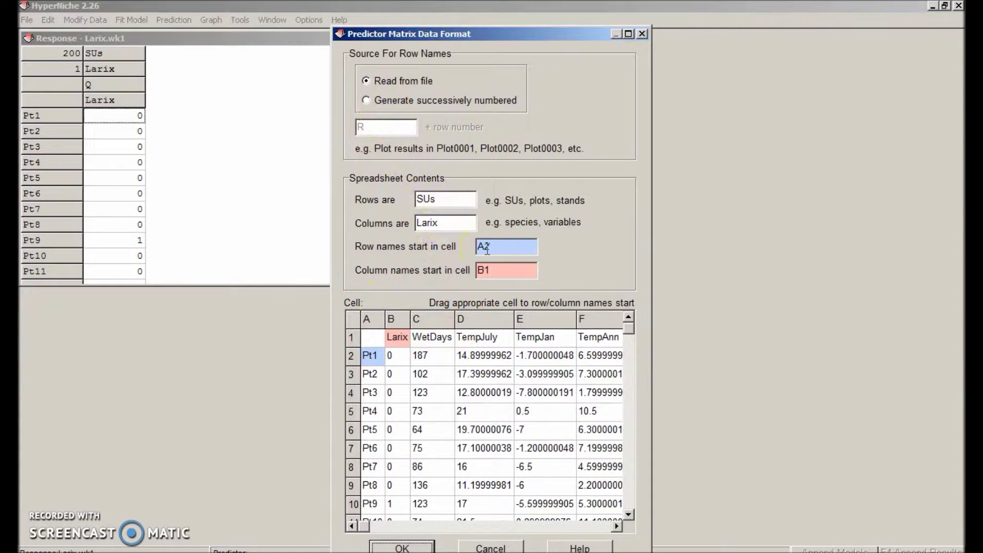
Label the columns Climate, exclude Larix, and adopt TEMP2.WK1 as the predictor matrix
double_click(443, 222)
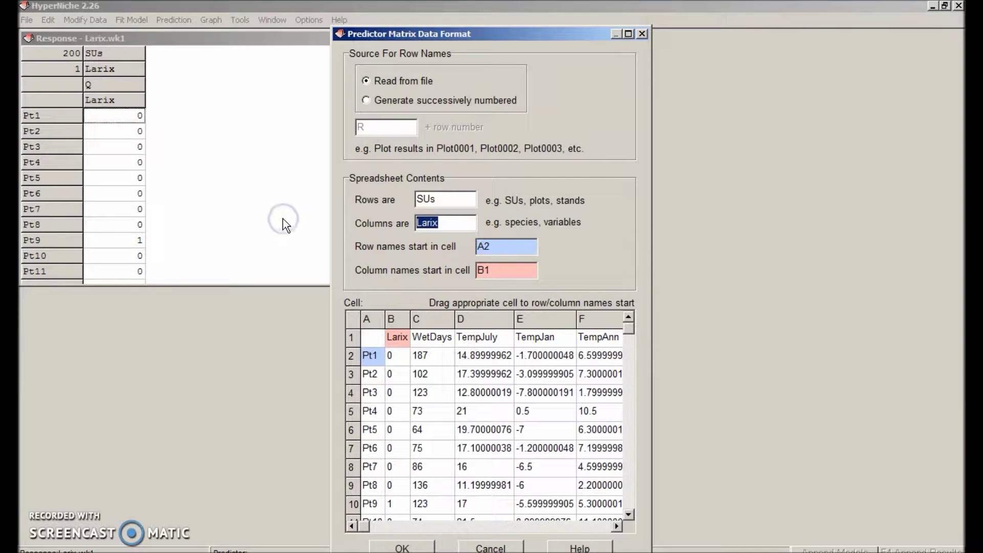
type("Climate")
left_click(429, 546)
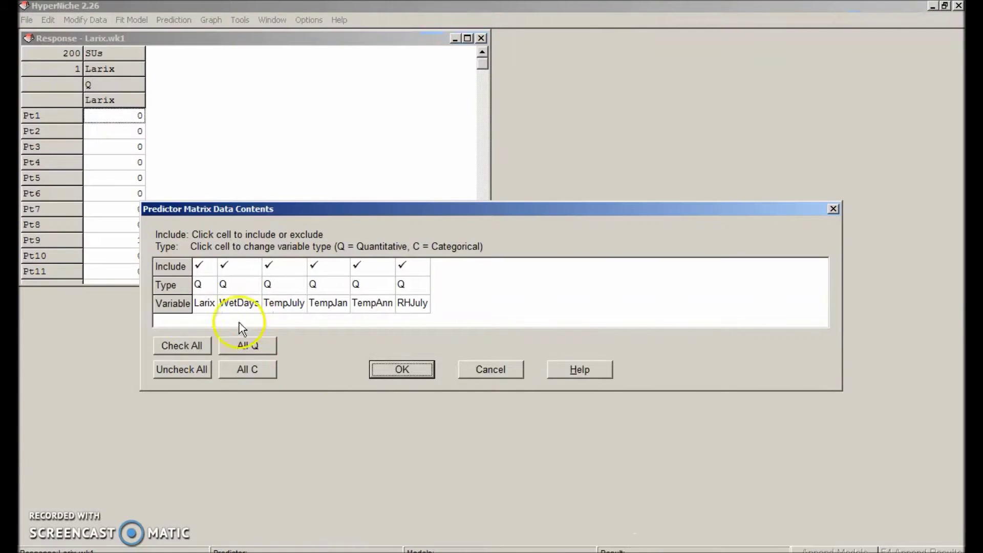
left_click(199, 266)
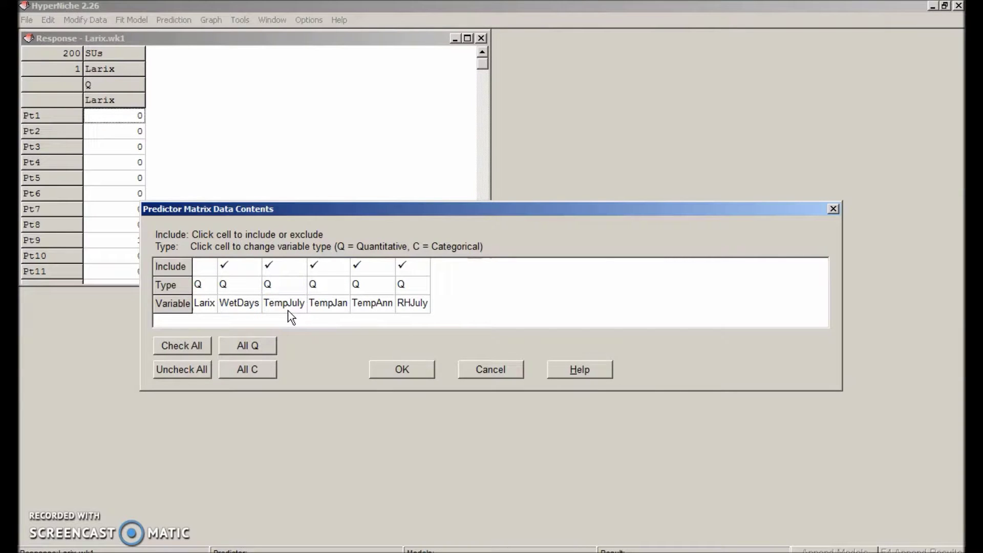
left_click(208, 307)
left_click(416, 370)
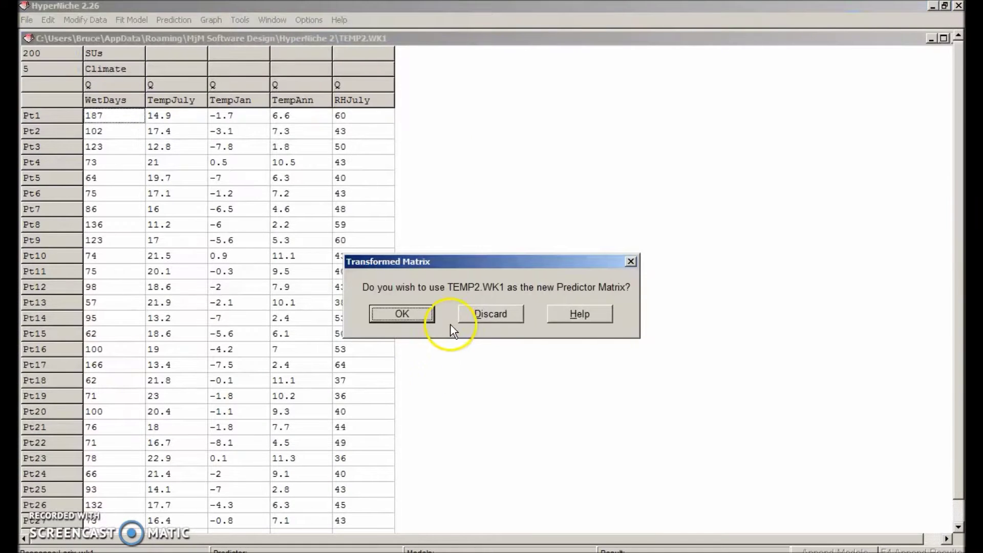
left_click(403, 313)
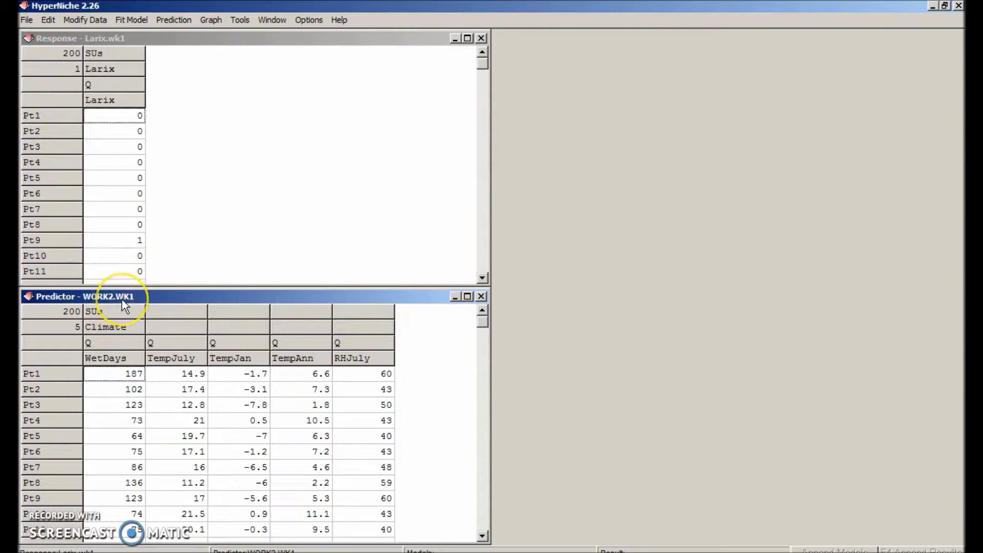
Save the predictor matrix over the existing Climate.wk1 file
left_click(28, 19)
mouse_move(97, 85)
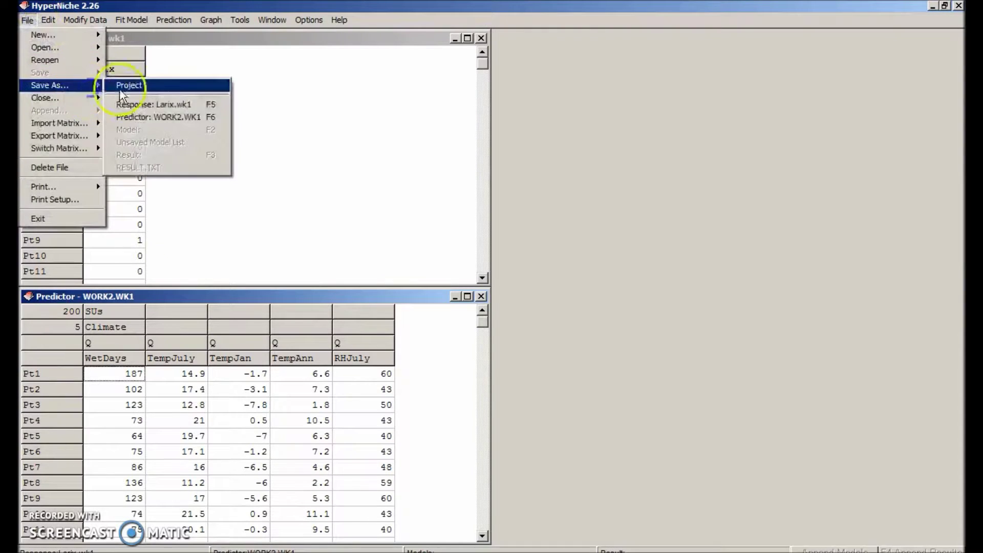
left_click(164, 117)
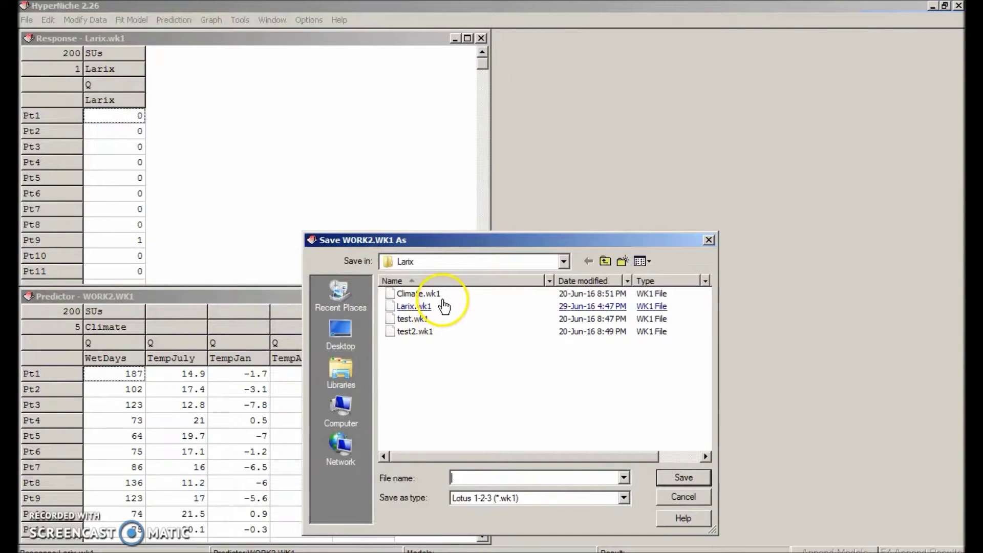
left_click(418, 294)
key("Return")
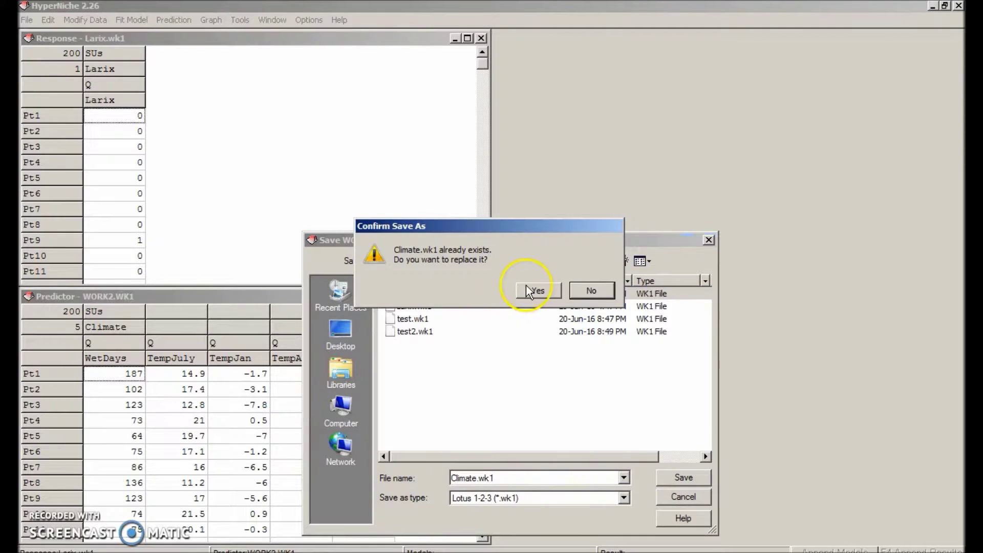
left_click(533, 290)
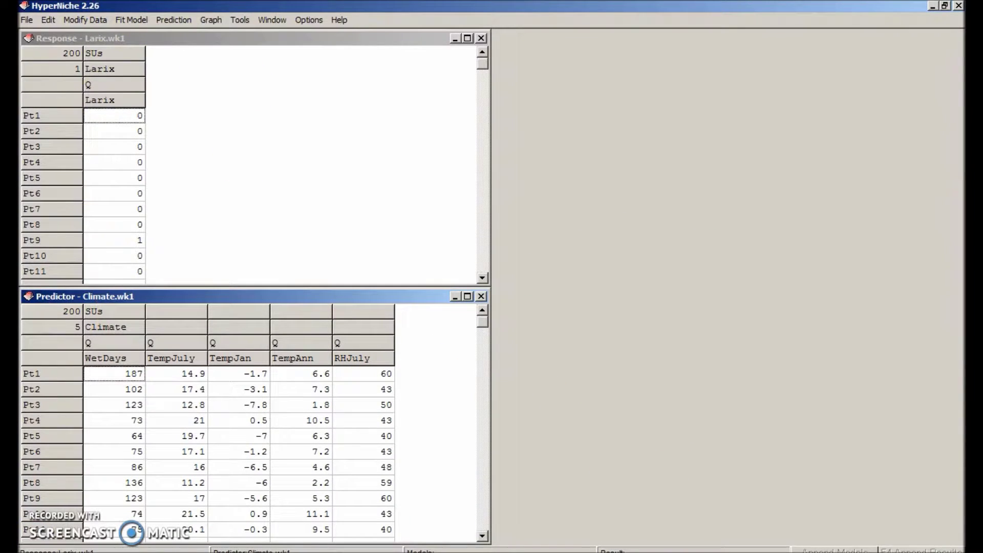
Save the project over the existing Larix.npj file
left_click(25, 21)
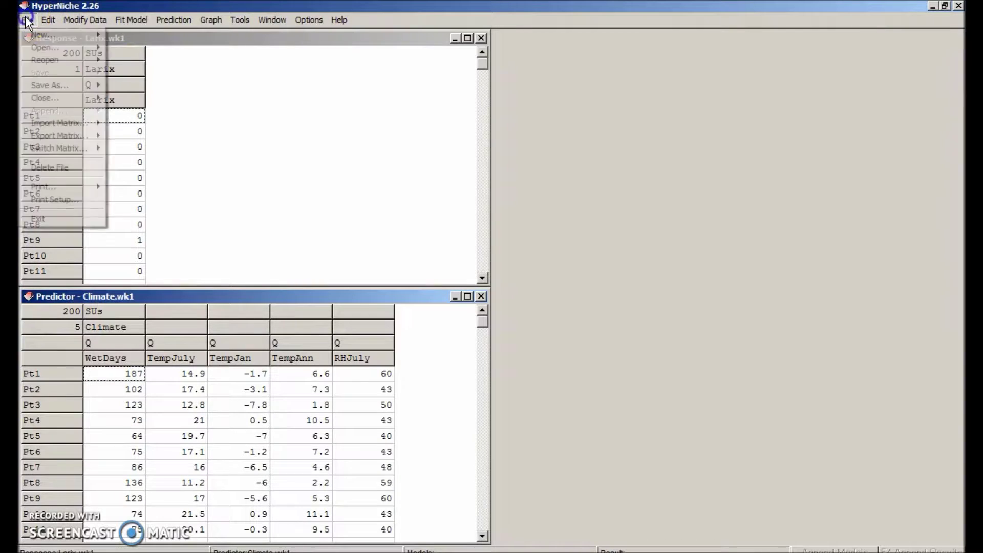
mouse_move(60, 91)
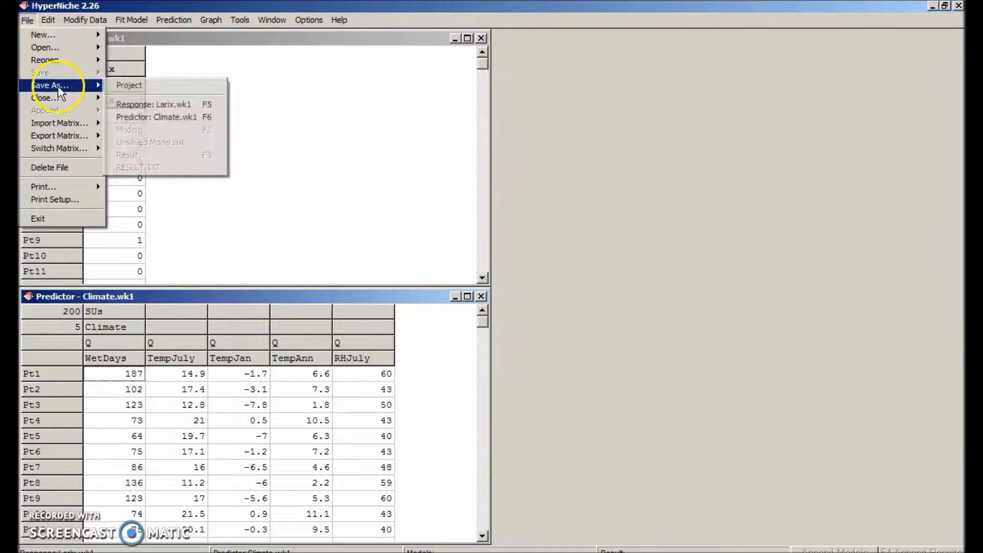
left_click(135, 87)
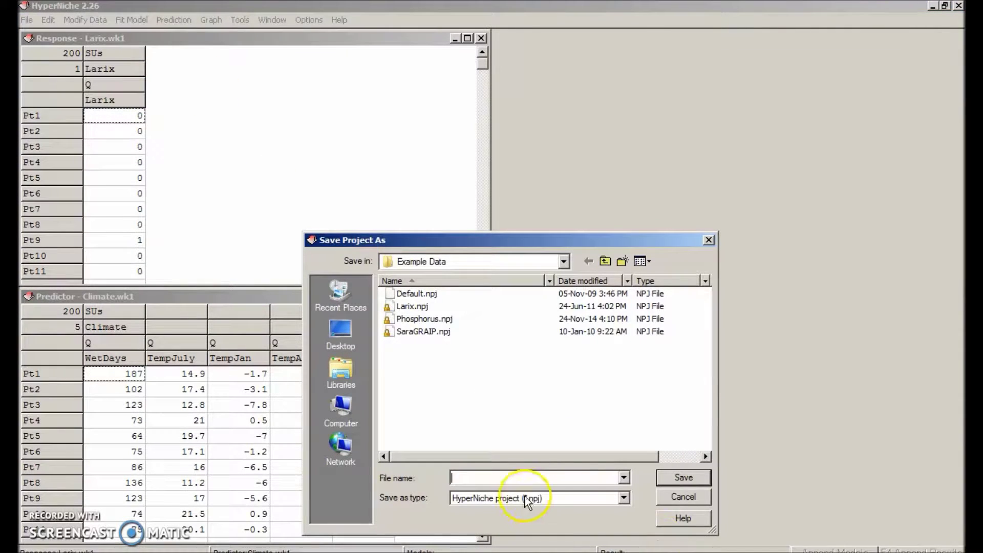
left_click(412, 306)
left_click(681, 477)
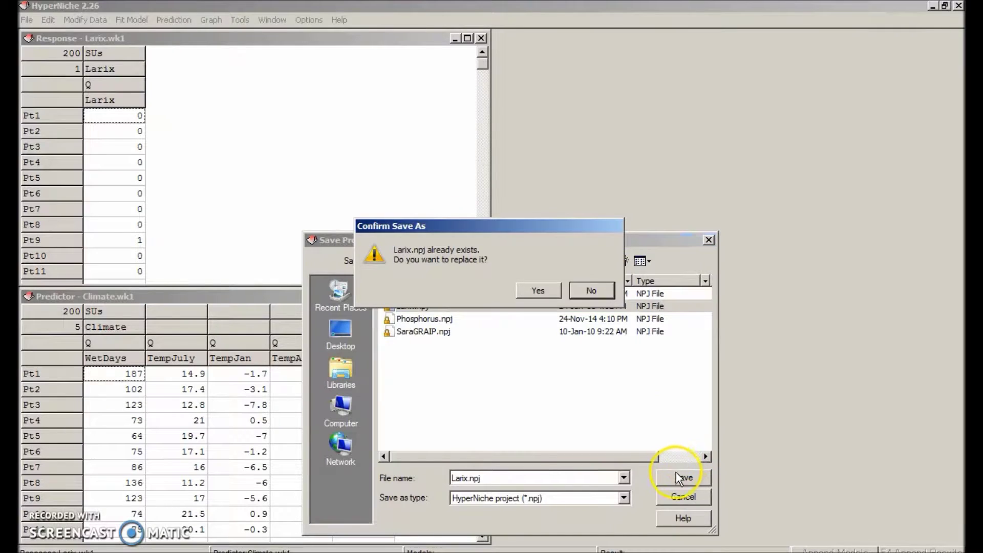
left_click(537, 290)
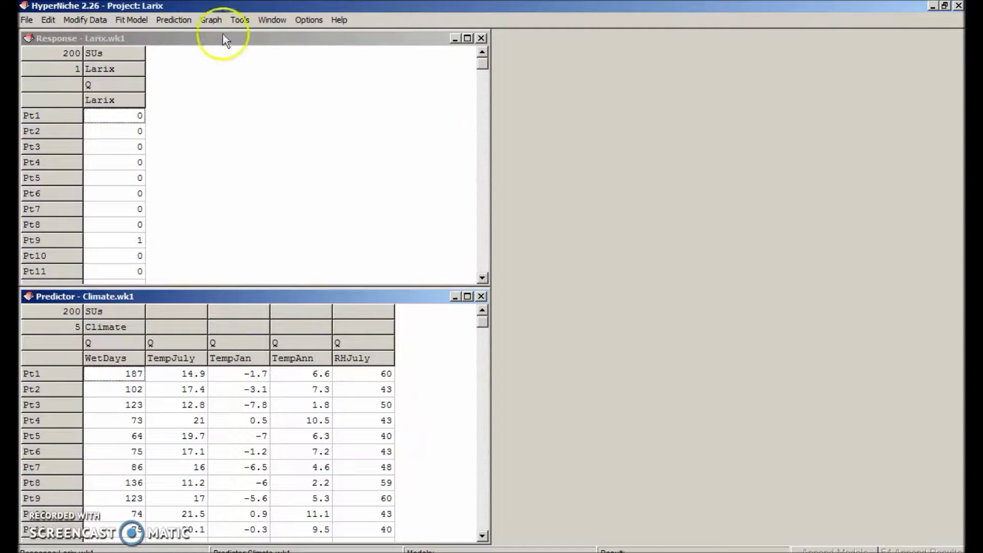
Set up a free search with Local Mean – Gaussian form and a binary response
left_click(134, 21)
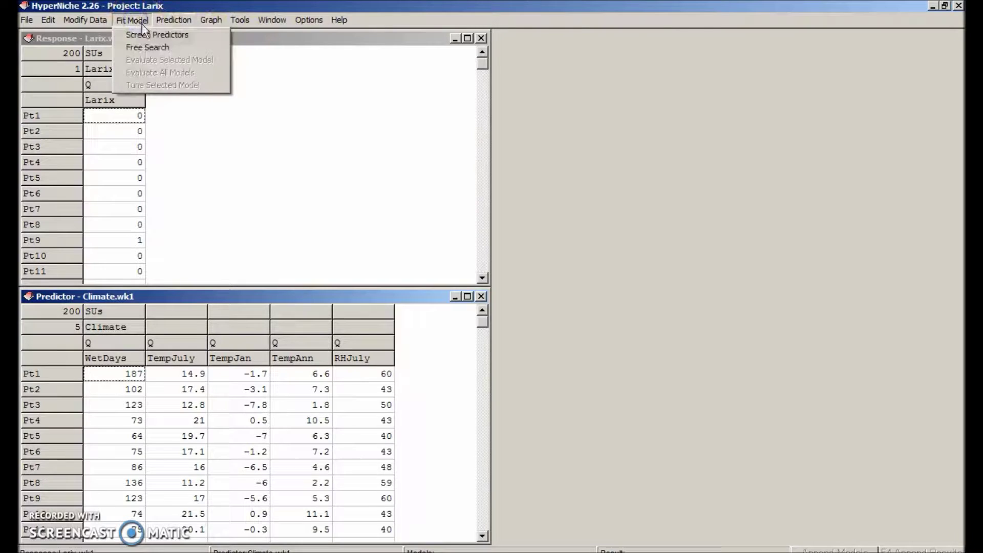
left_click(152, 48)
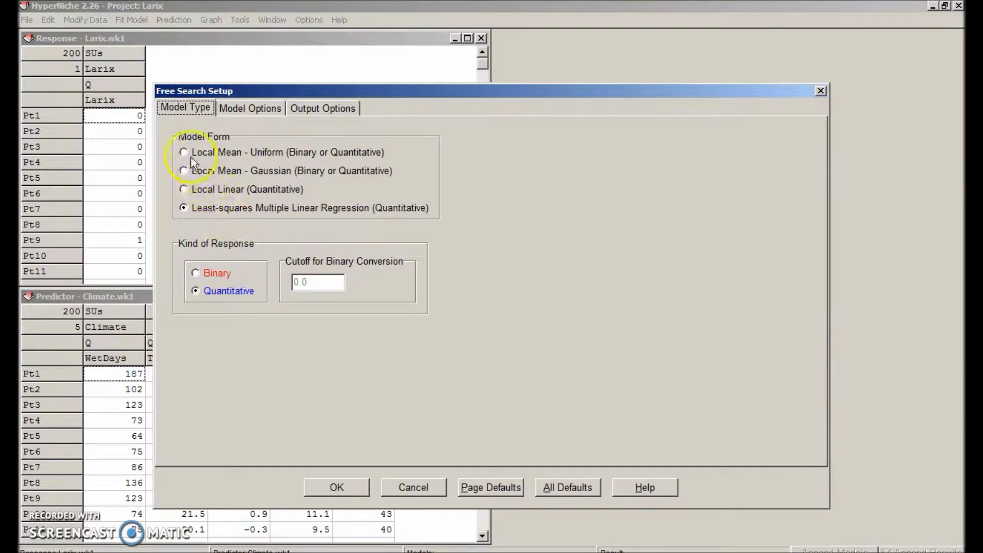
left_click(184, 170)
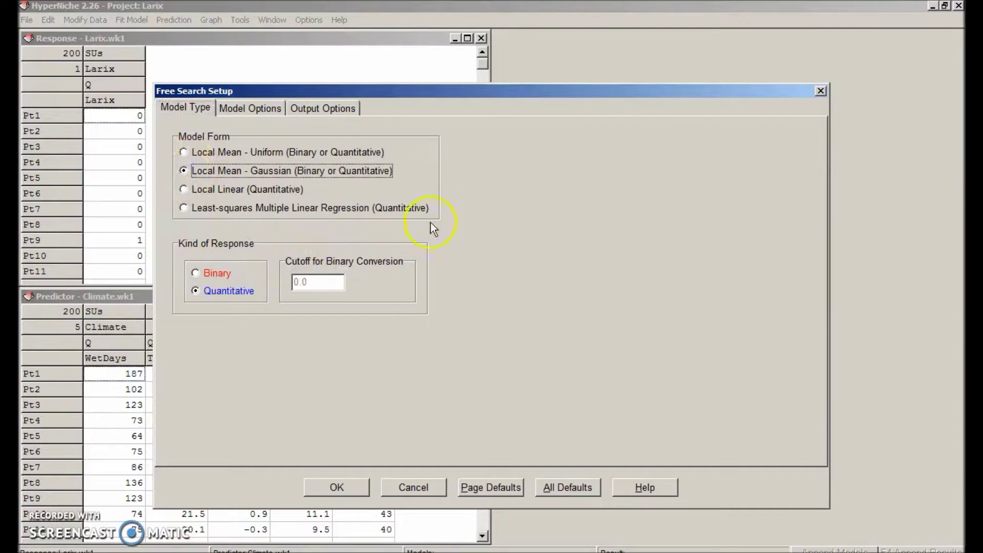
left_click(196, 274)
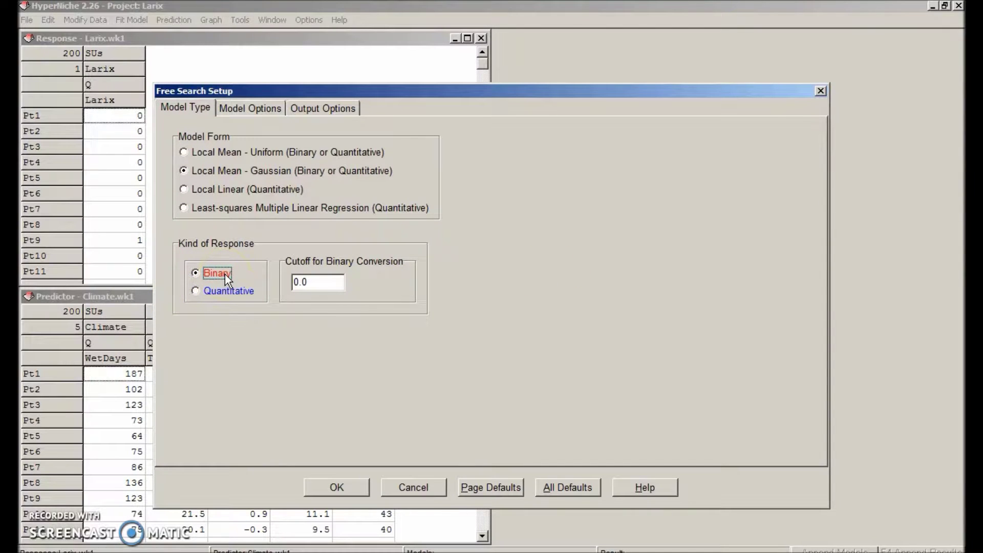
Use Medium overfitting controls and automatic minimum neighborhood size, then accept the setup
left_click(250, 109)
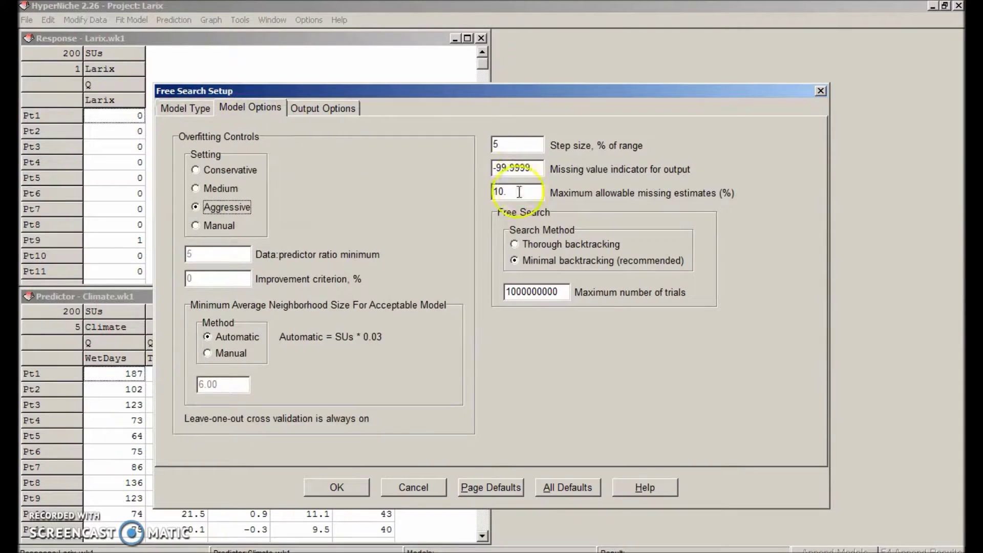
left_click(223, 189)
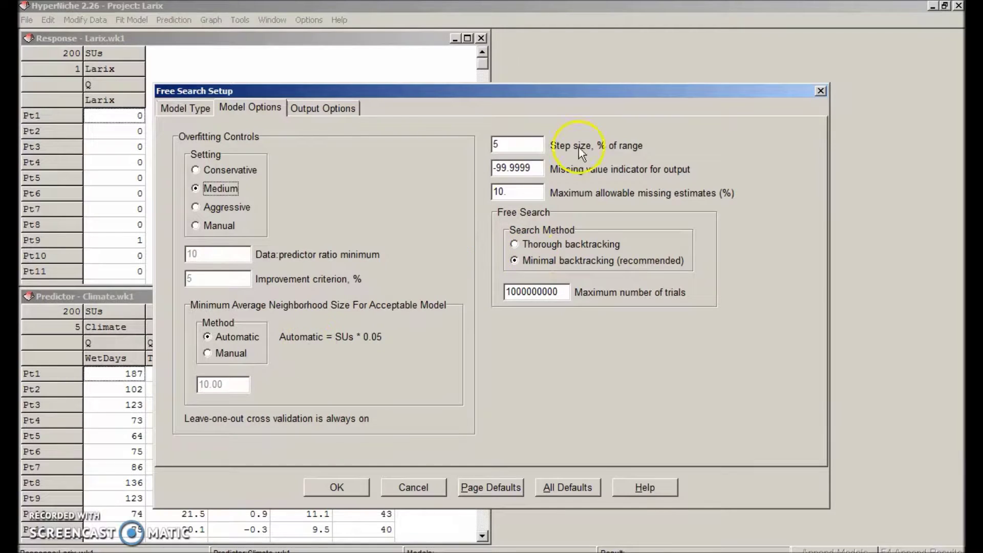
left_click(350, 112)
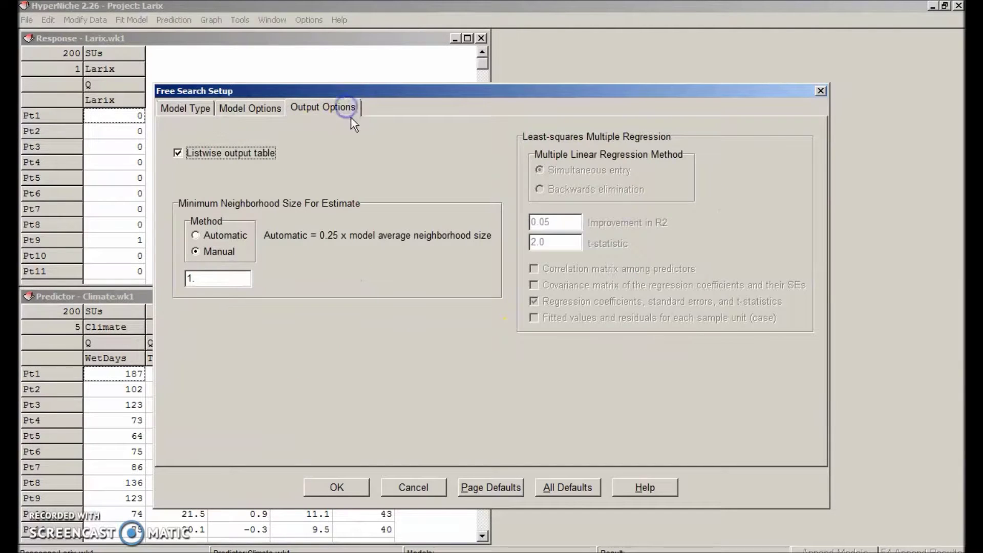
left_click(207, 236)
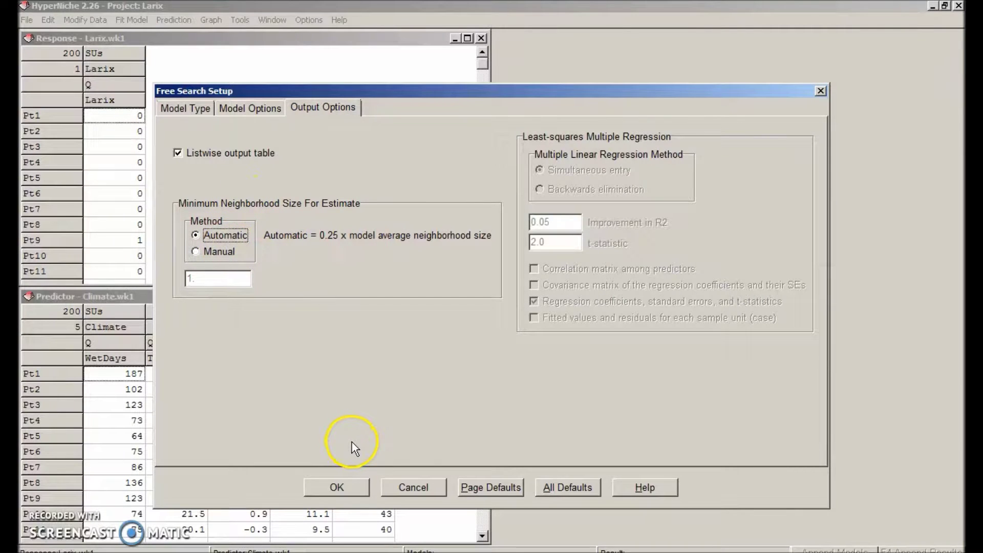
left_click(337, 487)
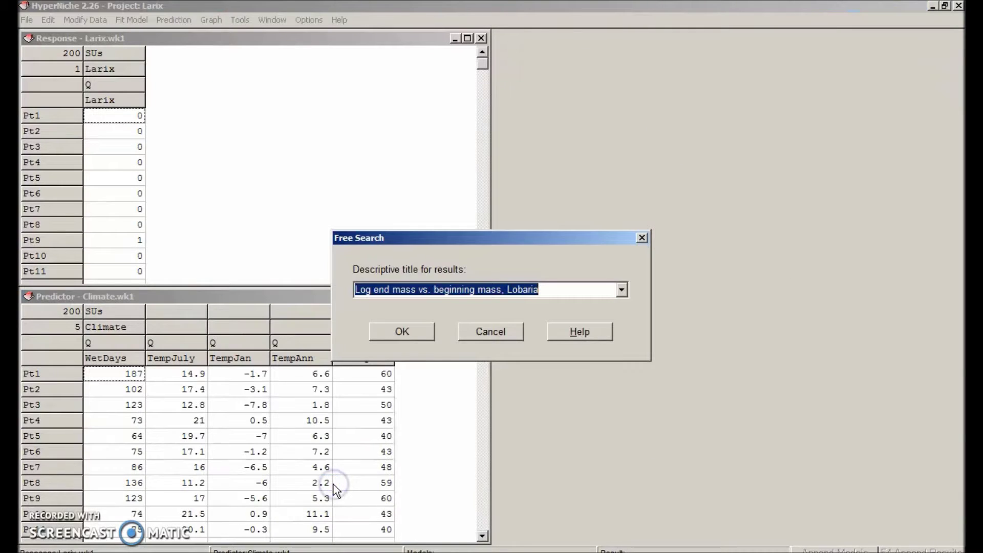
Replace the results title with 'Local mean Larix in relation to climate, medium' and start the search
key("BackSpace")
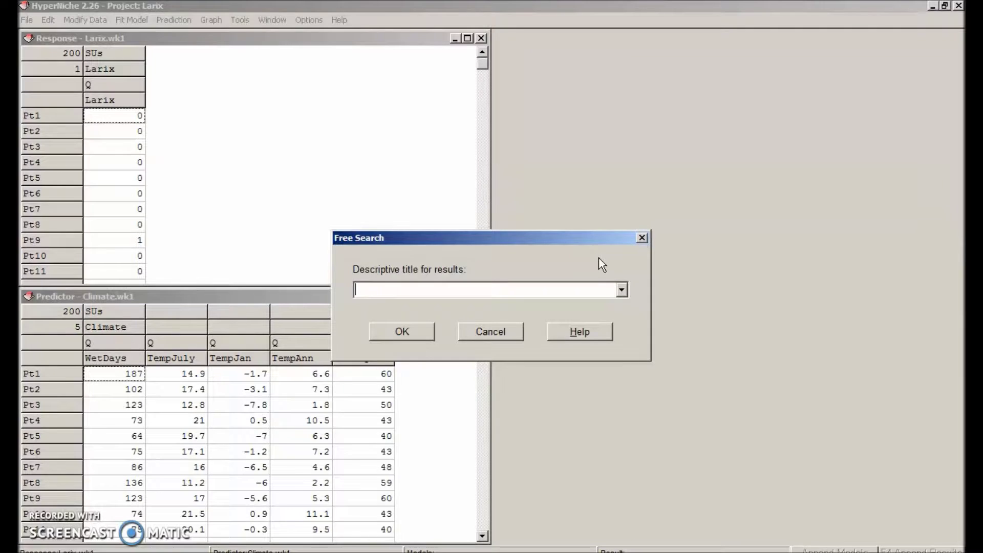
type("Local mean Larix in relation to cli")
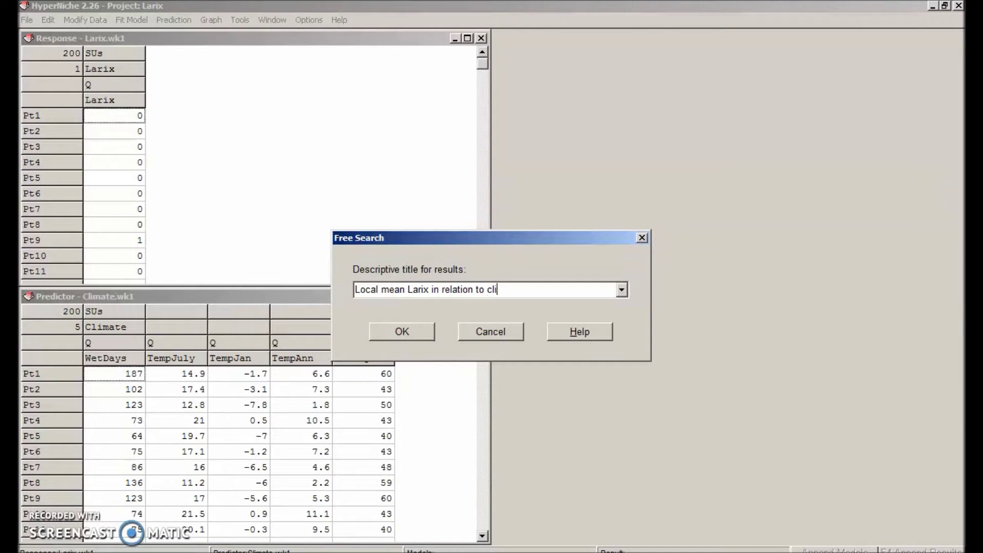
type("mate, m")
type("edium")
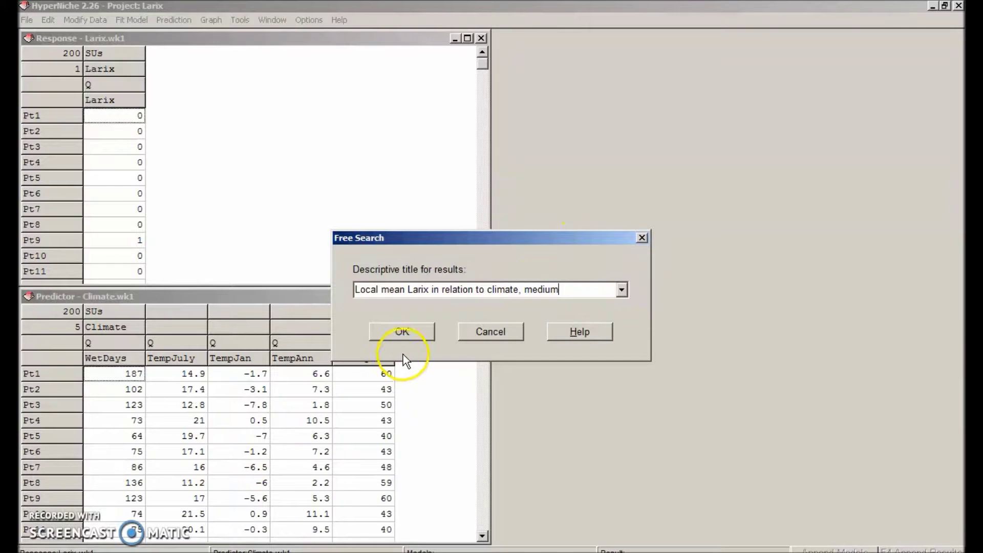
left_click(400, 332)
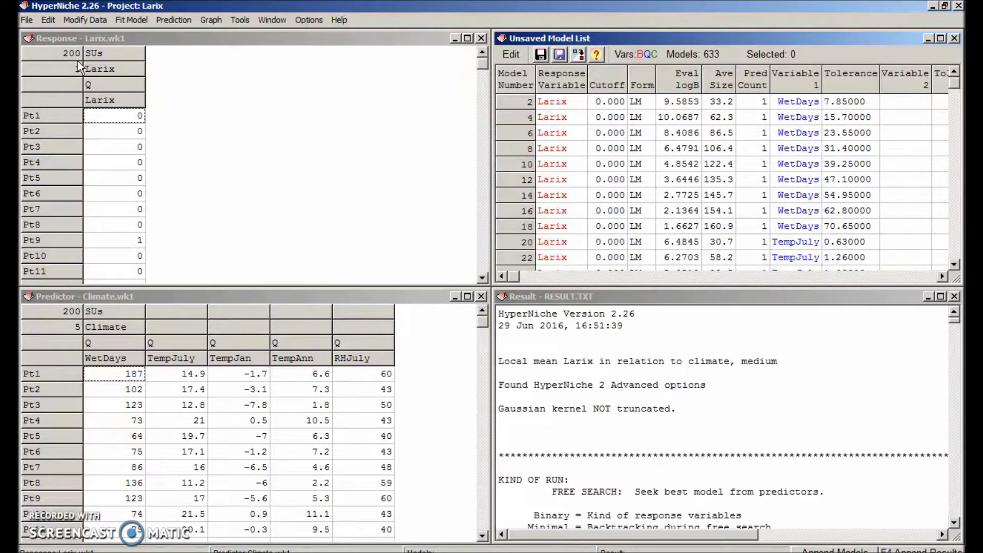
Run the free search, then choose Delete All But Best For N Predictors on the model list
left_click(441, 130)
left_click(509, 56)
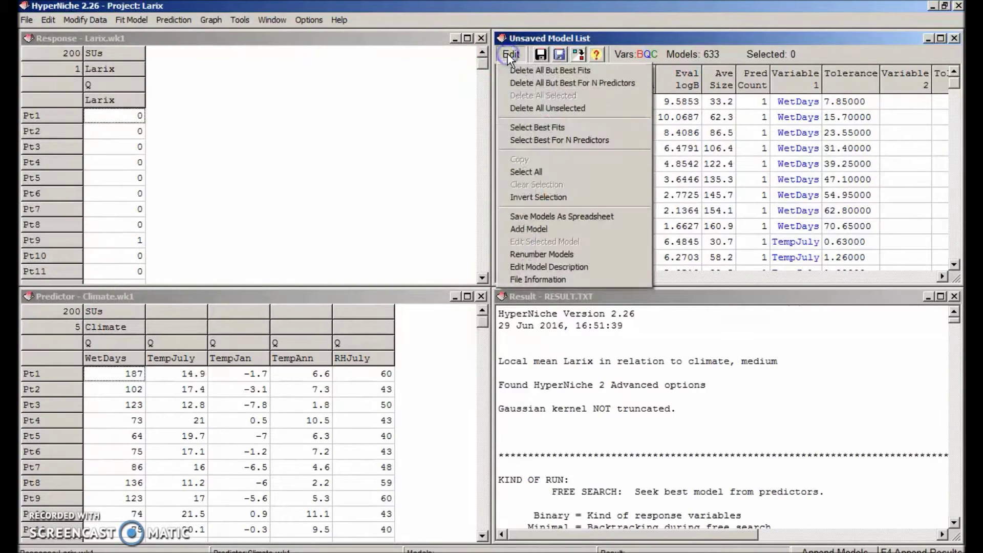
left_click(532, 86)
Confirm deleting all but the best model per predictor count, keeping four models
left_click(464, 321)
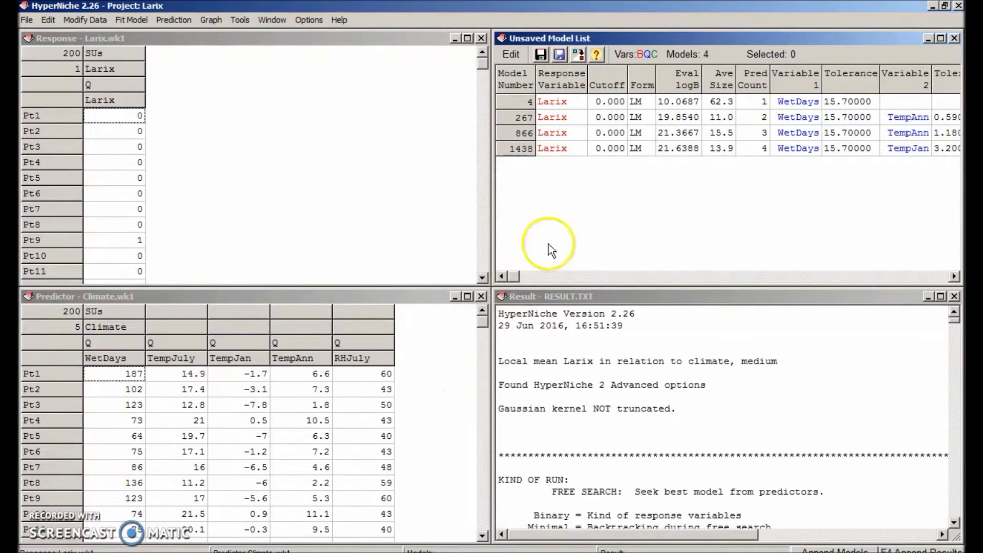
left_click(530, 101)
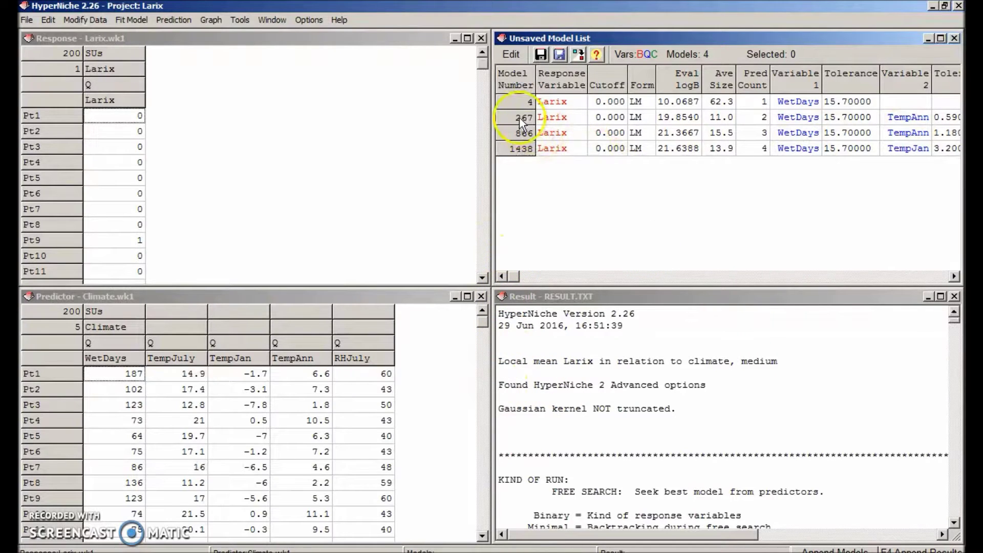
left_click(26, 19)
Save the unsaved model list as LarixLocalMeanMedium and select model 267 (WetDays, TempAnn)
mouse_move(59, 85)
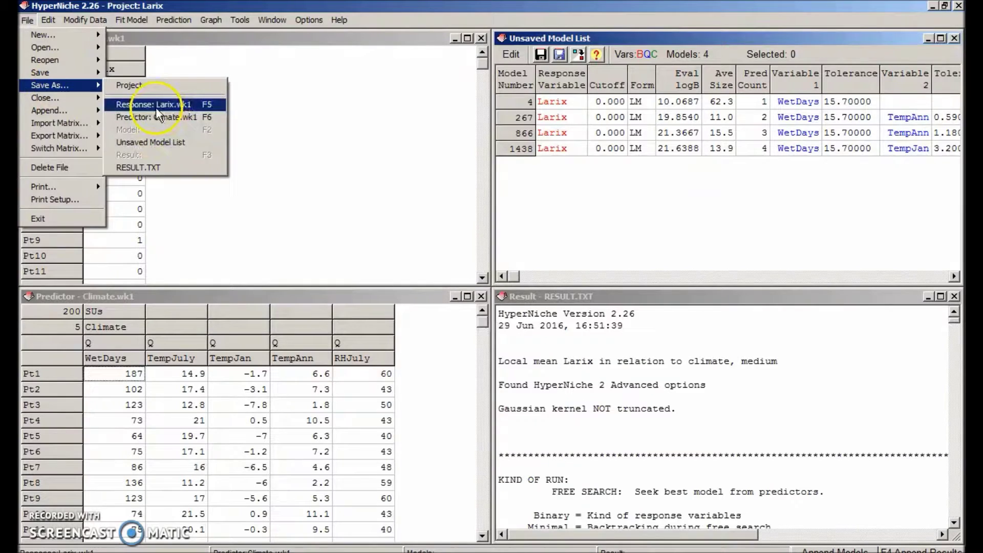
left_click(165, 143)
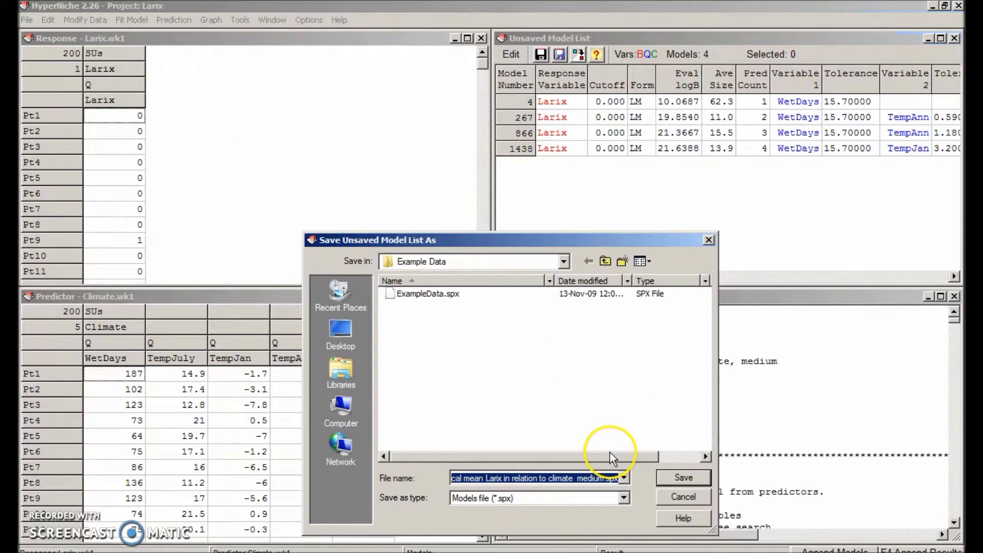
type("Larix")
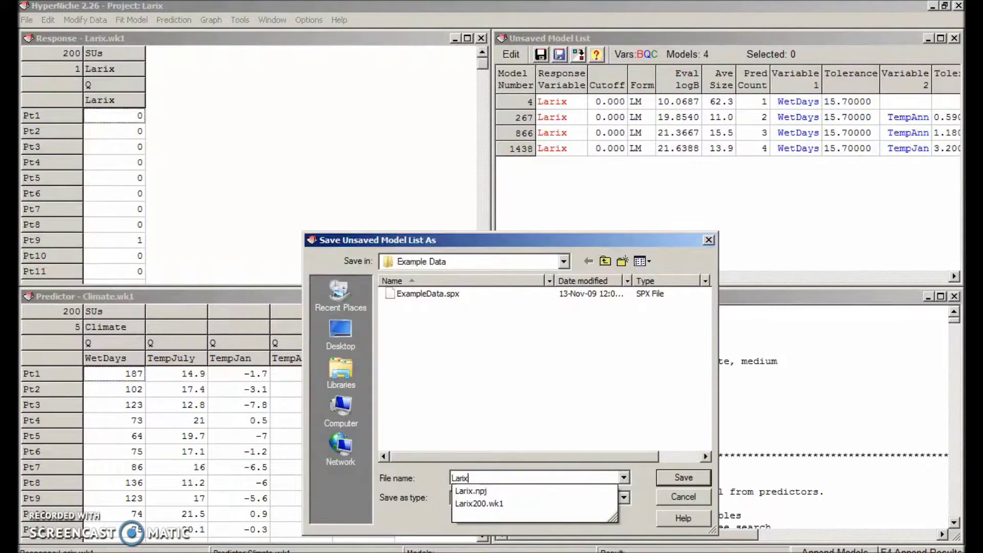
type("Lo")
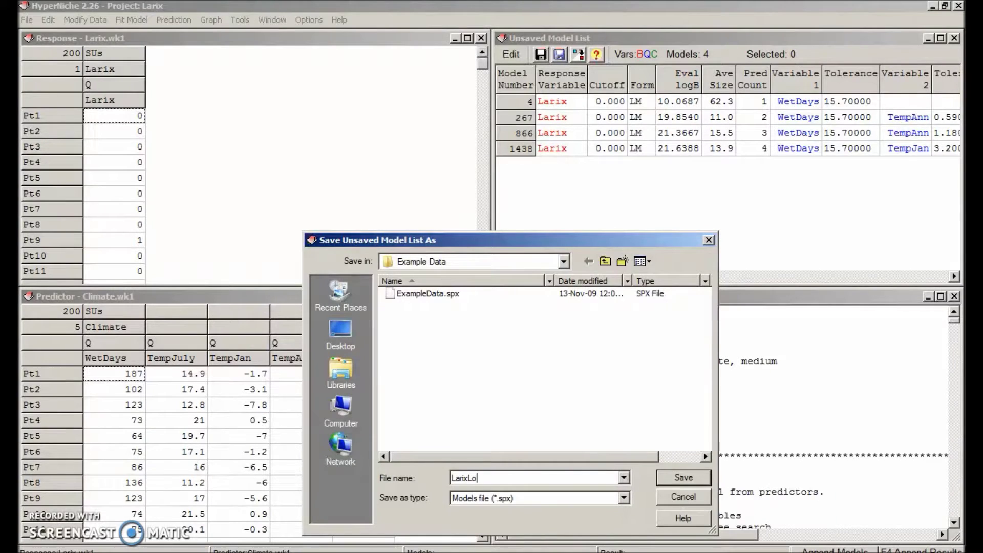
type("calMeanMedium")
key("Return")
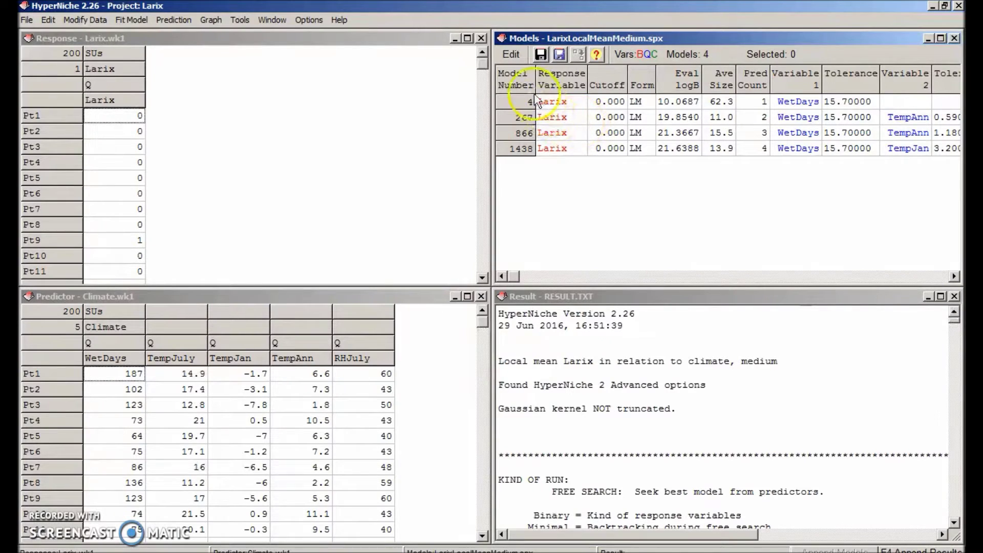
left_click(509, 117)
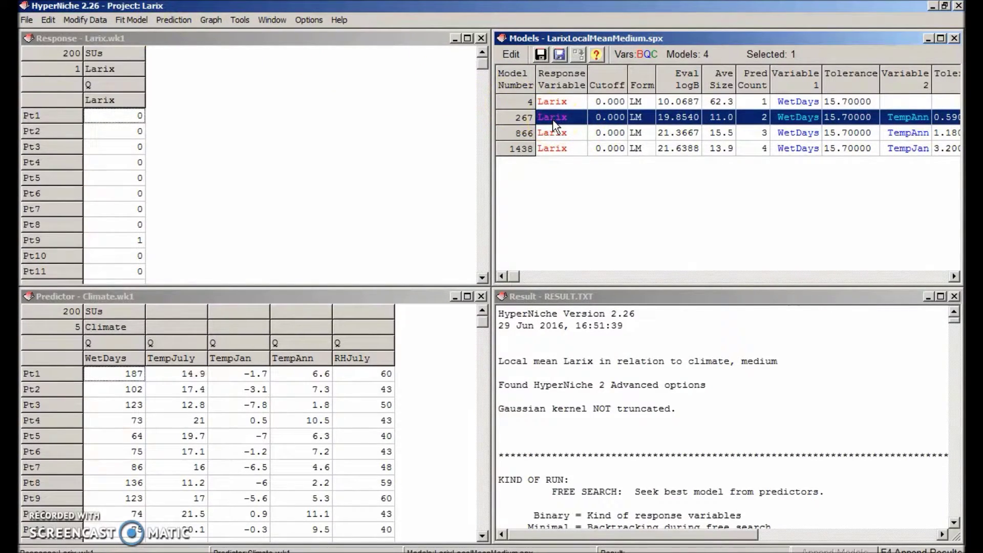
left_click_drag(555, 124, 895, 121)
Fit a 3D Projection response surface for model 267 with default settings and title
left_click(174, 20)
left_click(138, 21)
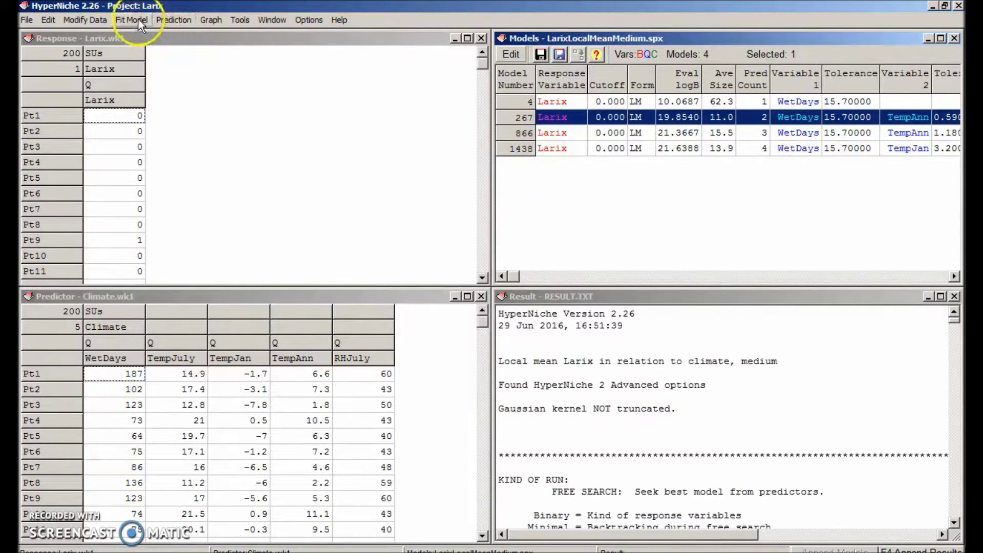
left_click(211, 20)
mouse_move(254, 65)
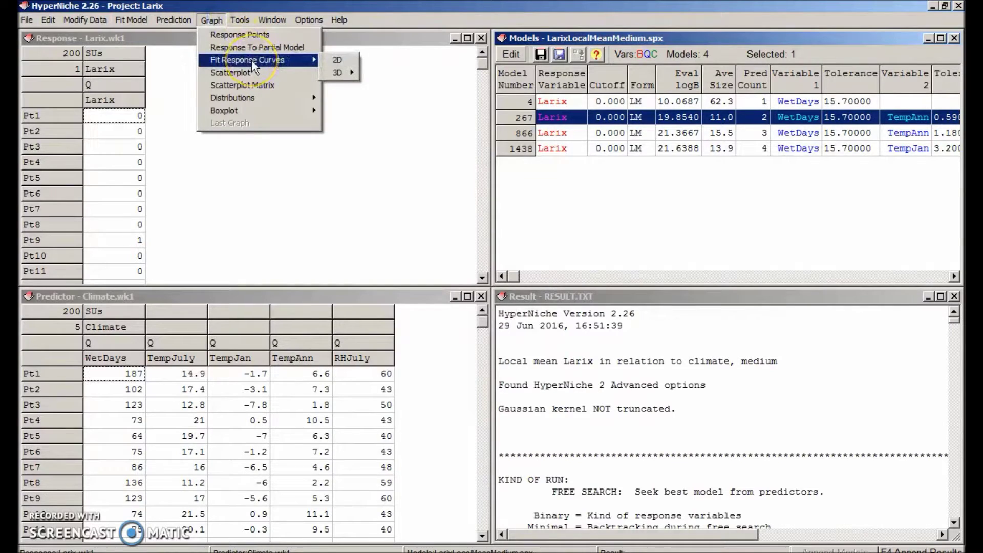
mouse_move(348, 72)
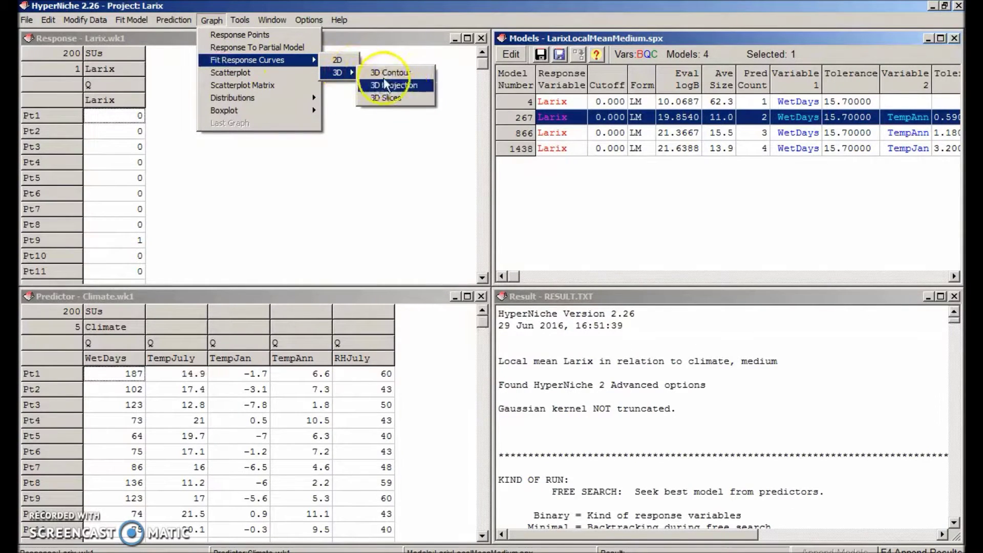
left_click(400, 85)
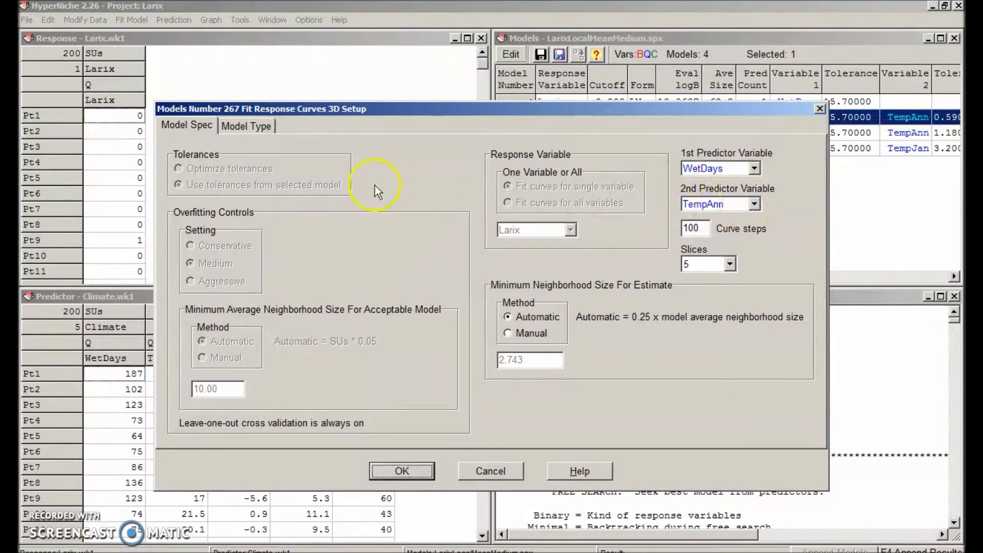
left_click(235, 125)
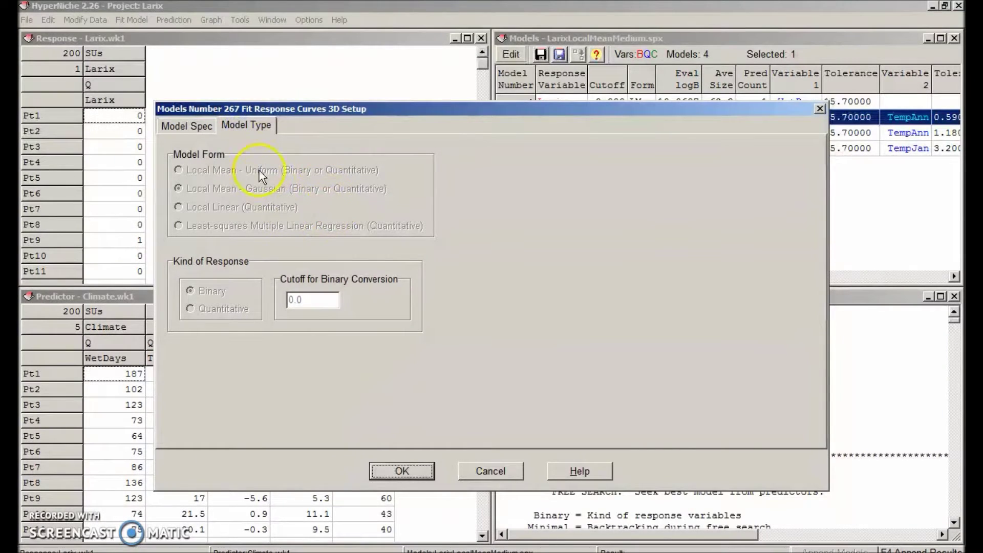
left_click(183, 127)
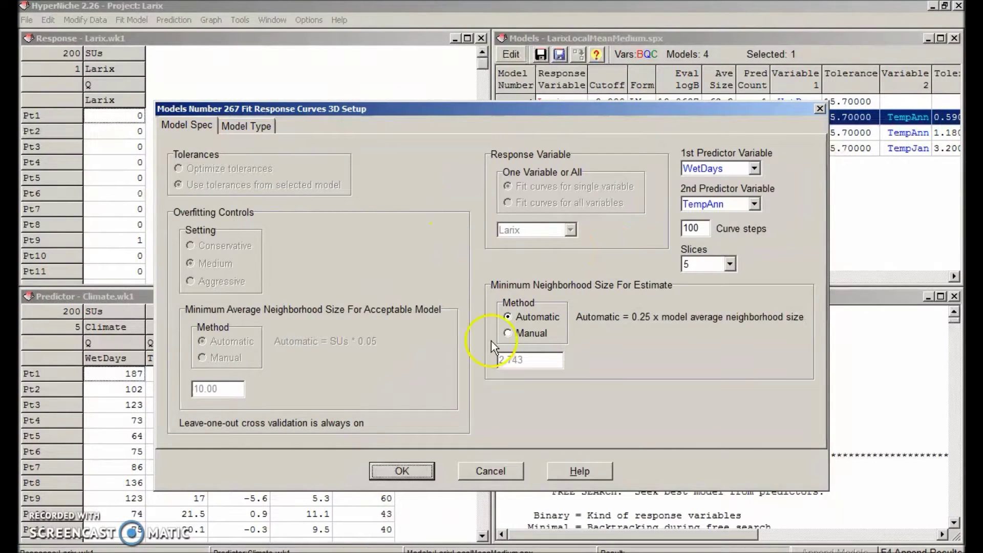
left_click(396, 470)
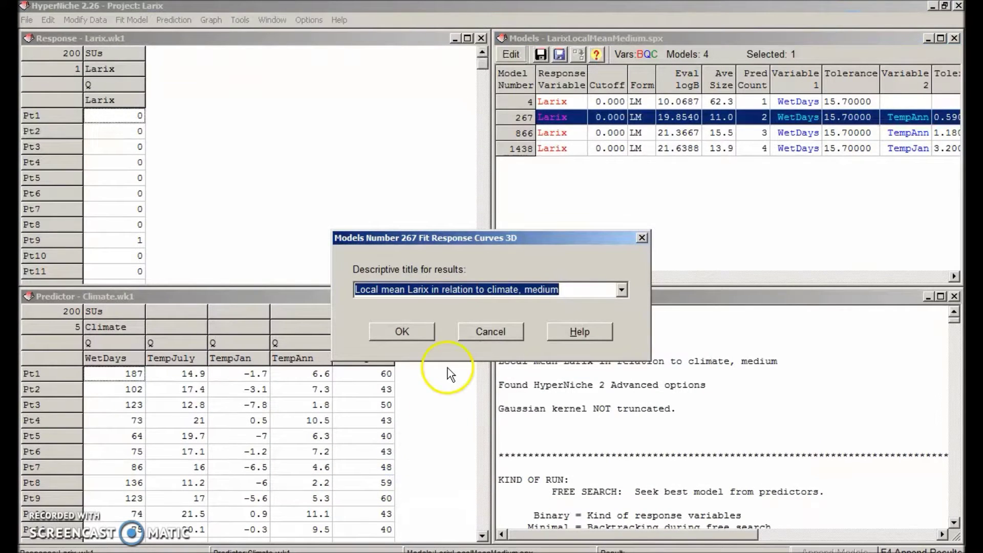
left_click(416, 330)
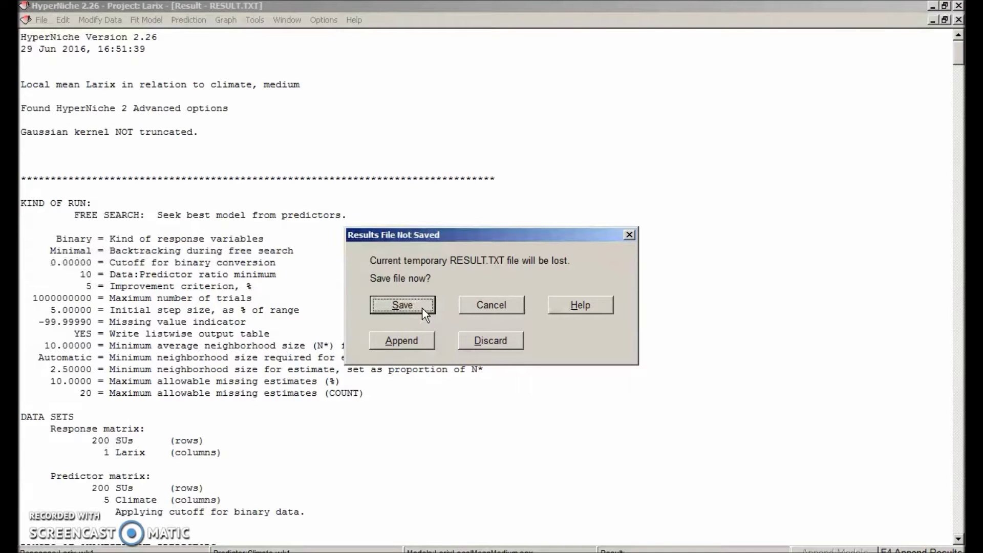
Save the temporary results report as 'Larix LocalMean-Medium'
left_click(422, 307)
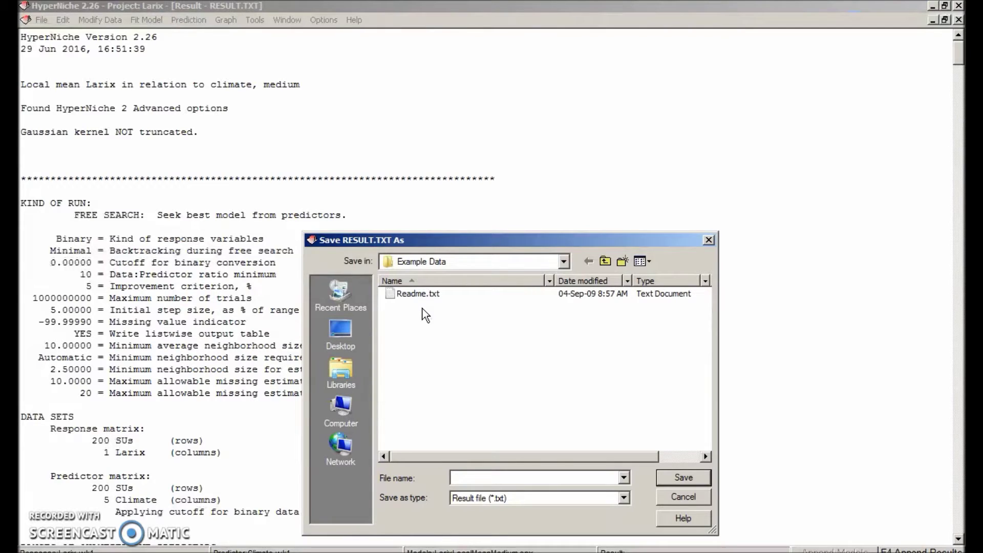
type("Lariz")
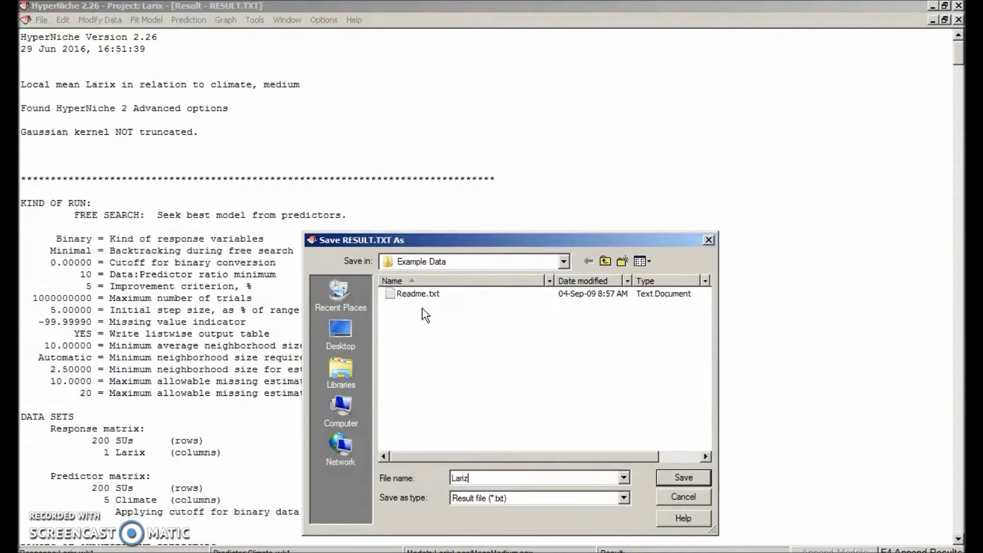
key("BackSpace")
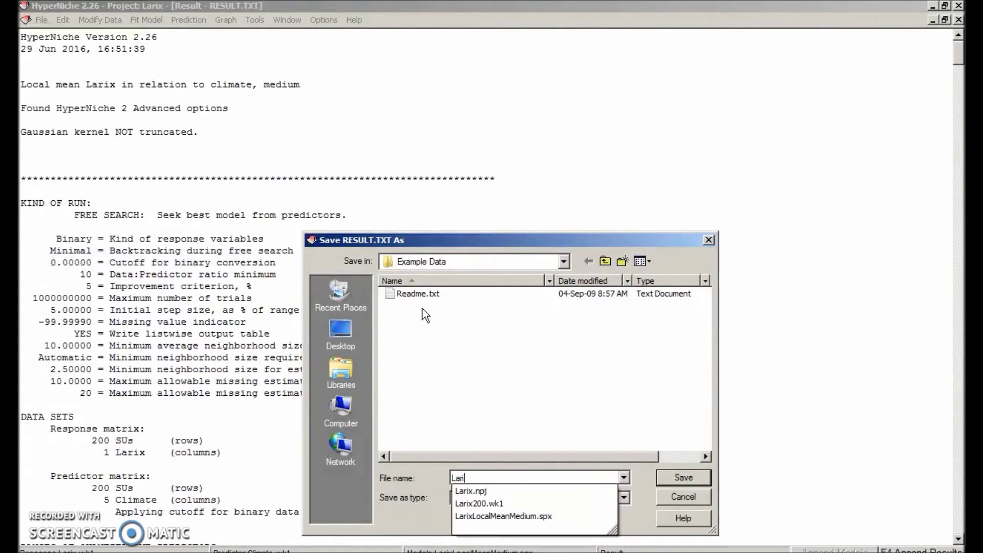
type("x LocalMean")
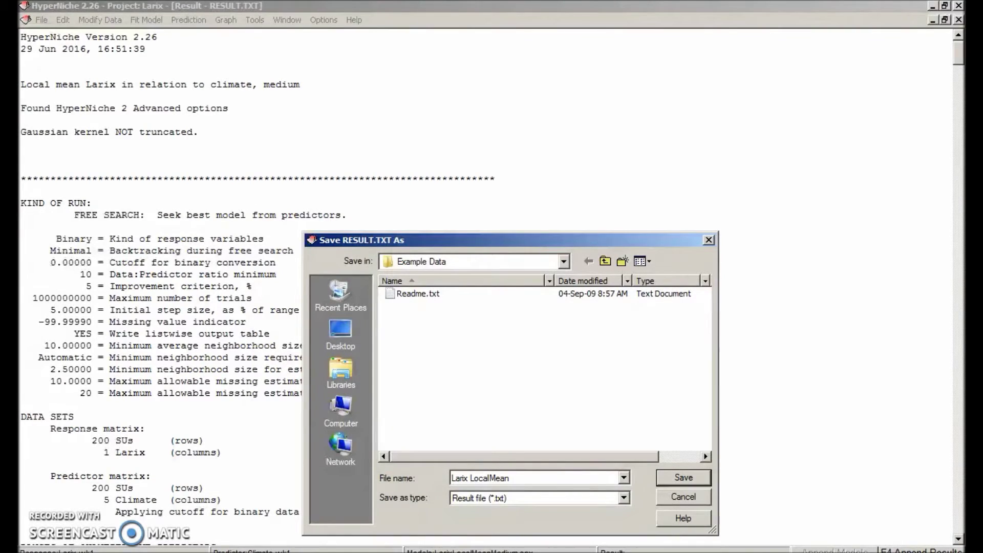
type("-Medium")
key("Return")
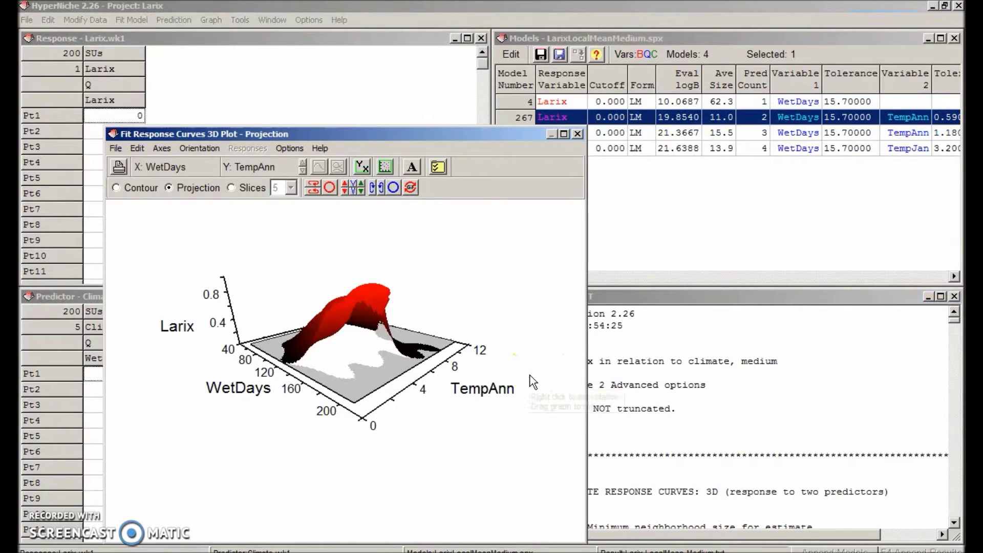
Maximize the 3D plot, rotate the Larix surface, and switch it to Contour view
left_click(564, 132)
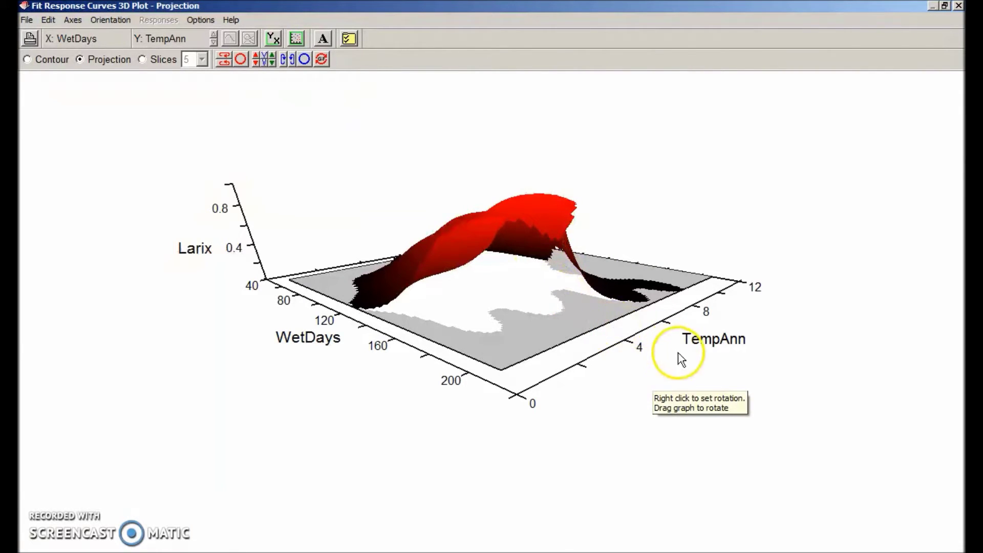
right_click(630, 393)
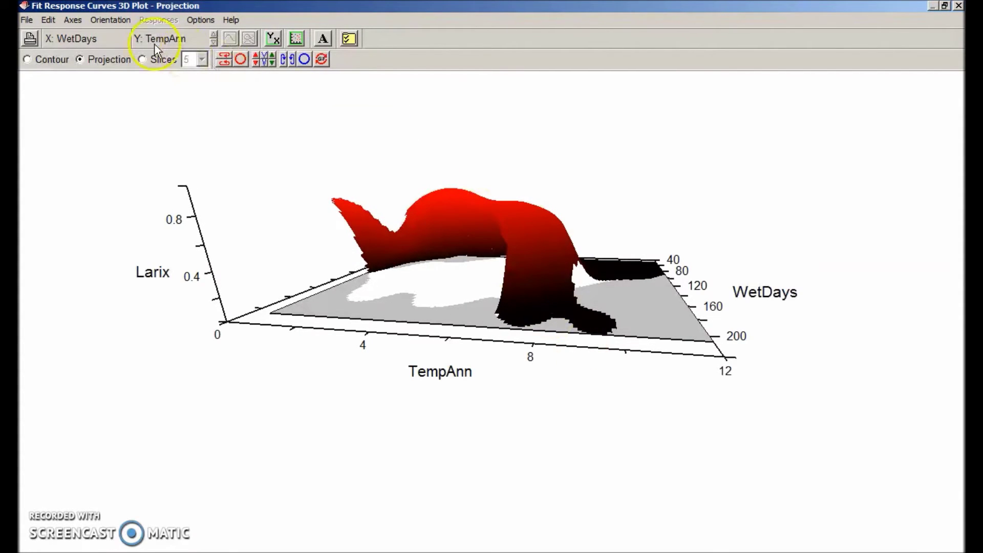
left_click(27, 59)
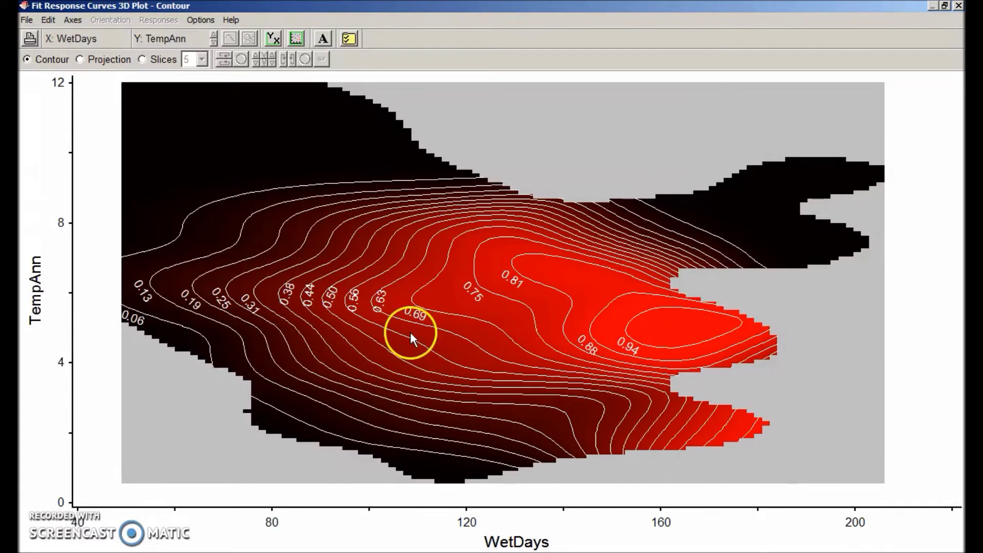
View the Slices curves across TempAnn, return to Projection, then close the 3D plot window
left_click(160, 60)
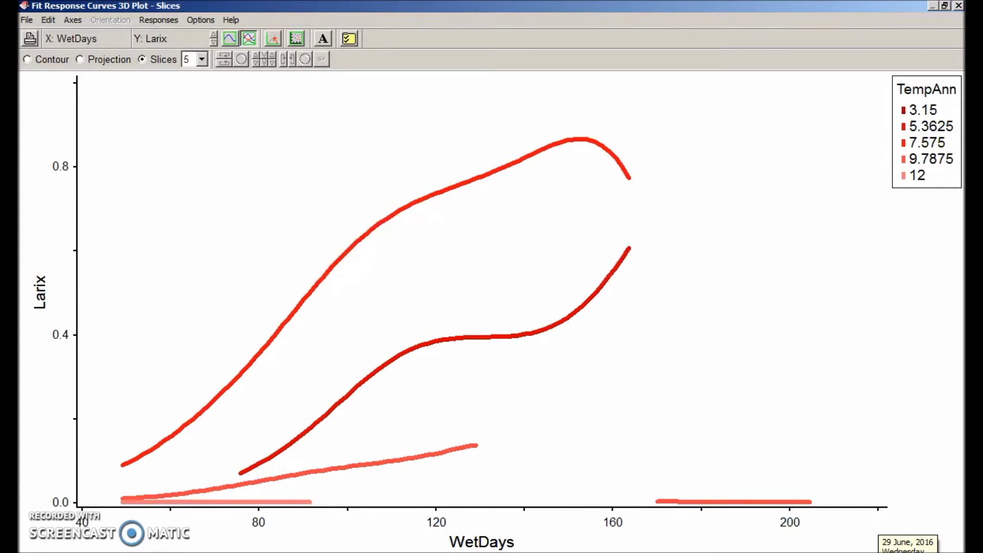
left_click(80, 60)
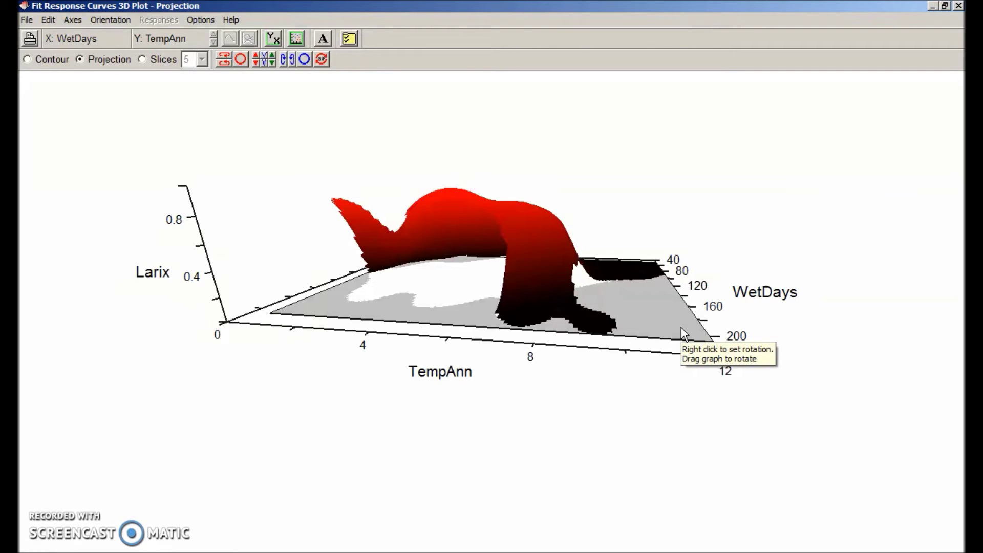
left_click(647, 326)
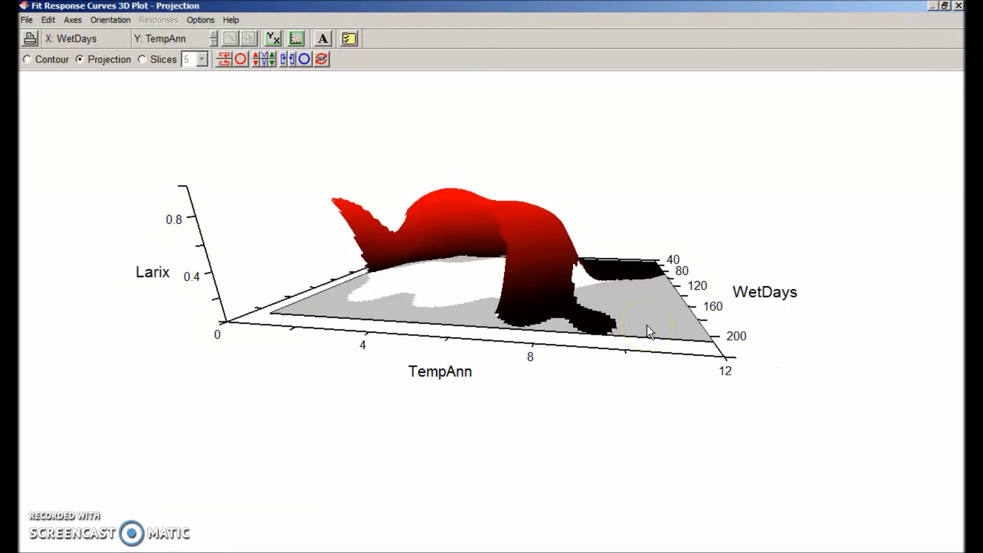
left_click(958, 6)
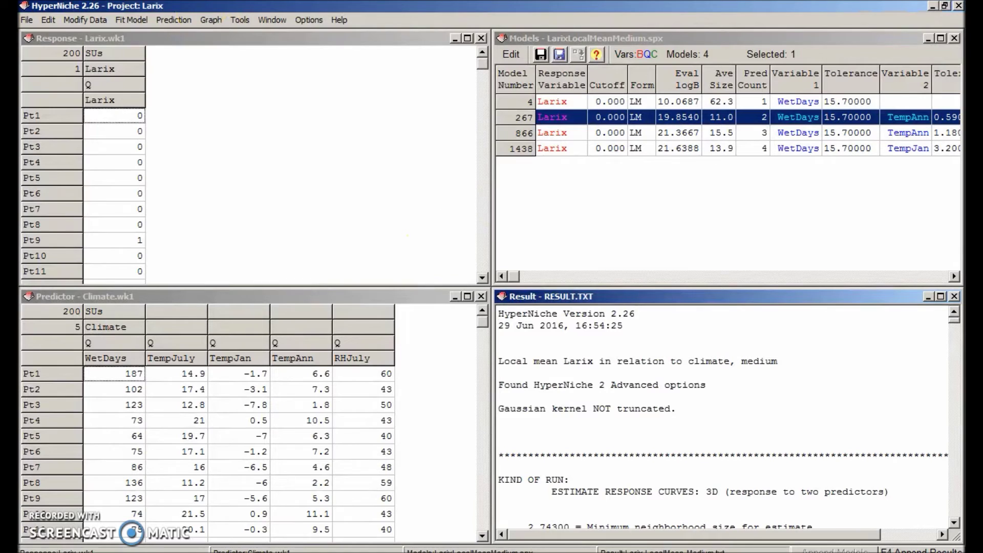
Refit the 3D Projection with Minimum Neighborhood Size set to Manual 0, discarding the temporary results
left_click(216, 21)
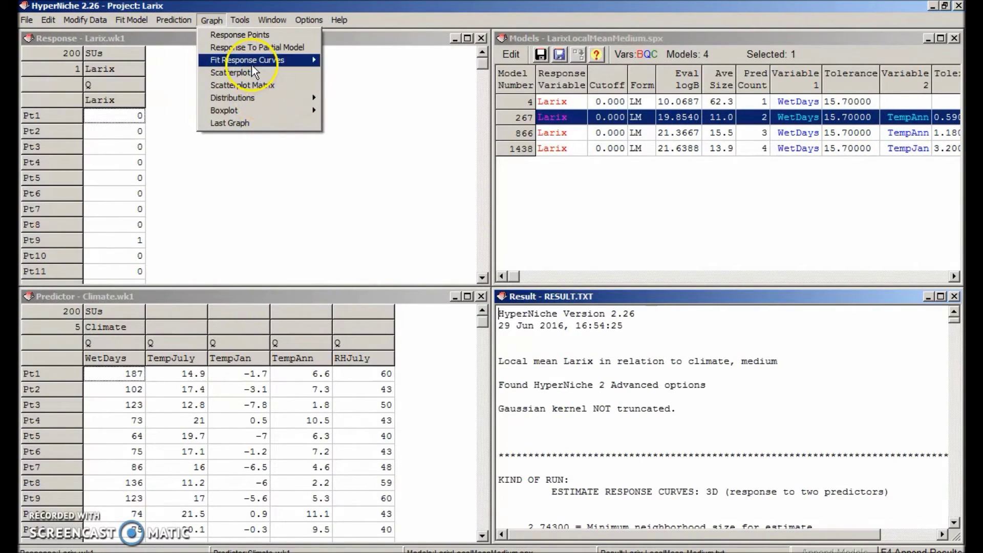
mouse_move(266, 60)
mouse_move(342, 72)
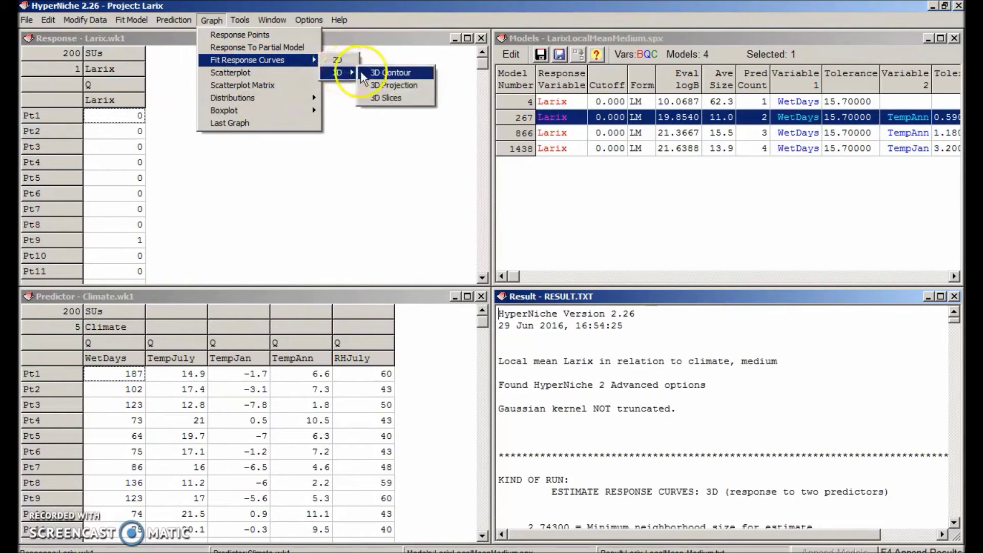
left_click(390, 84)
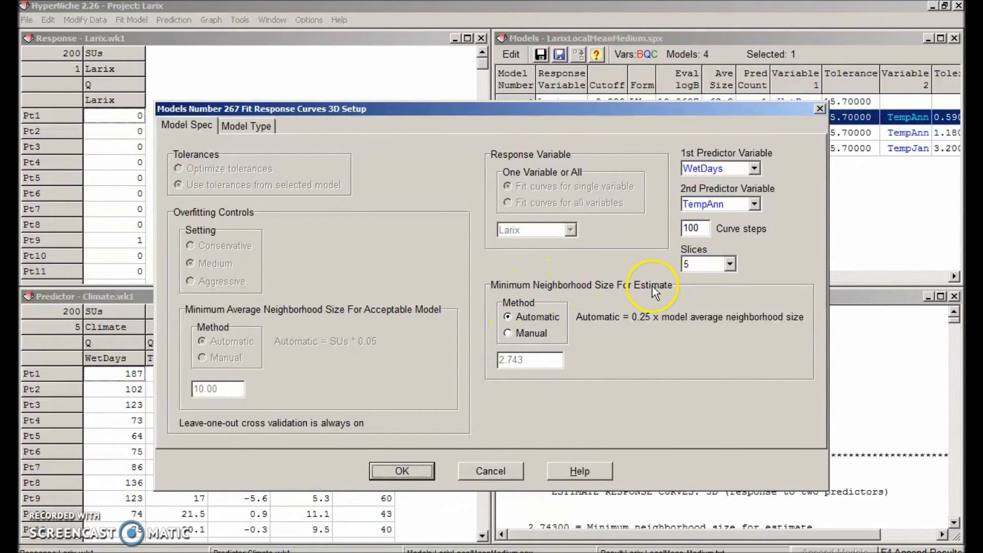
left_click(510, 334)
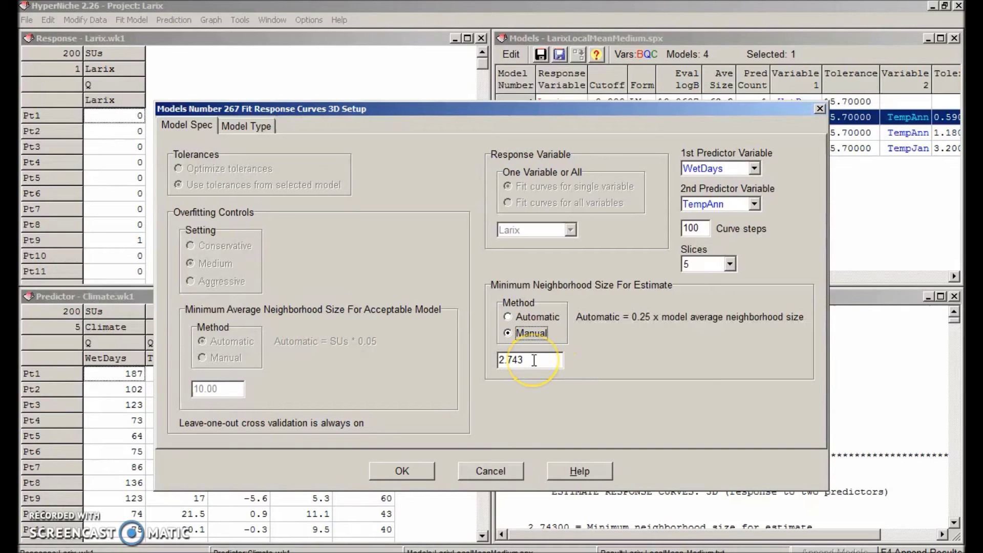
left_click_drag(534, 360, 436, 352)
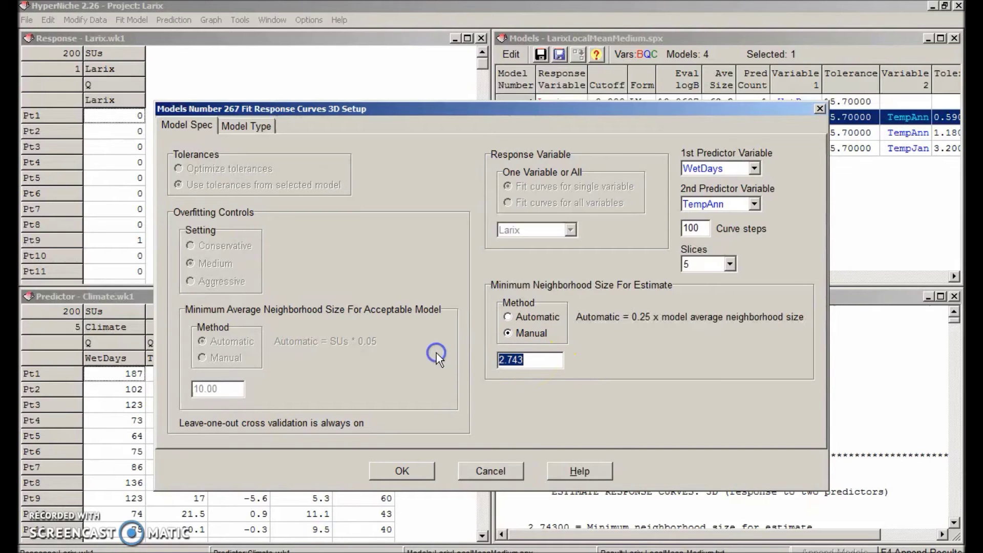
type("0")
left_click(420, 469)
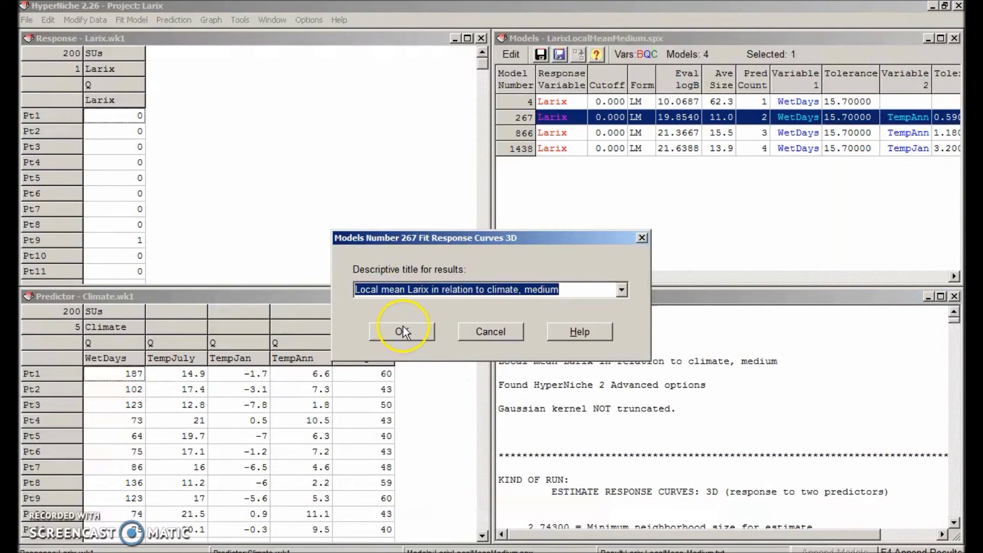
left_click(403, 332)
left_click(494, 340)
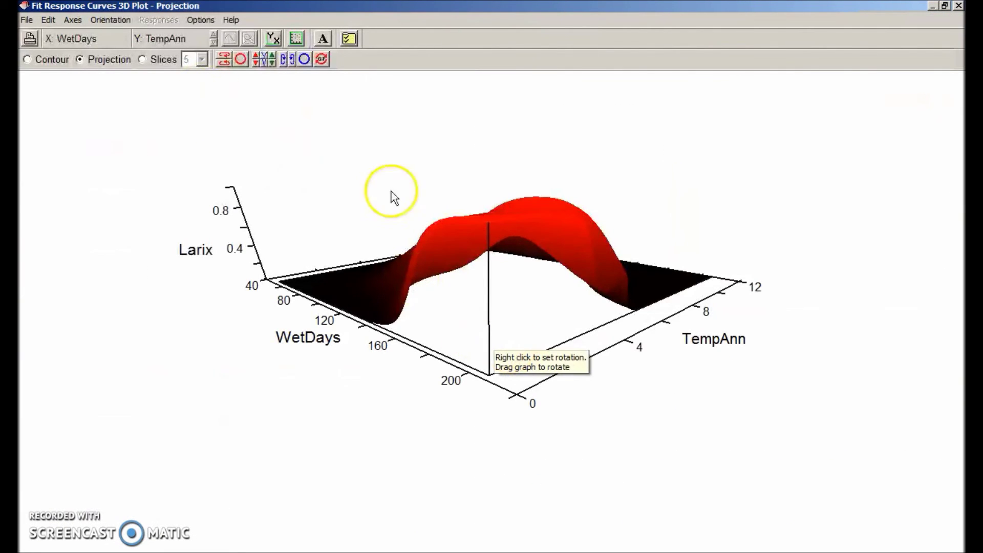
Rotate the refitted Larix surface back to front view and display it as a contour map
left_click_drag(623, 318, 601, 331)
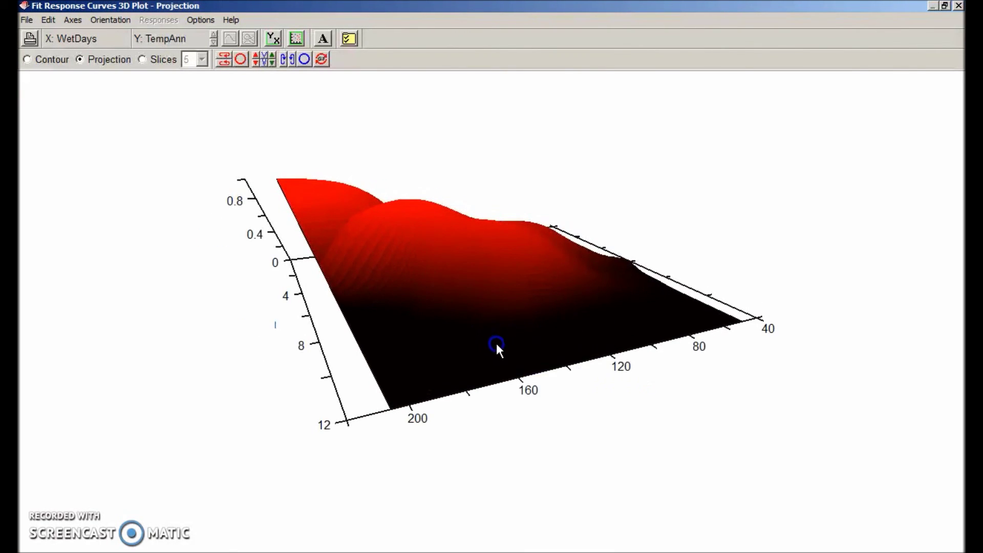
left_click_drag(498, 346, 520, 344)
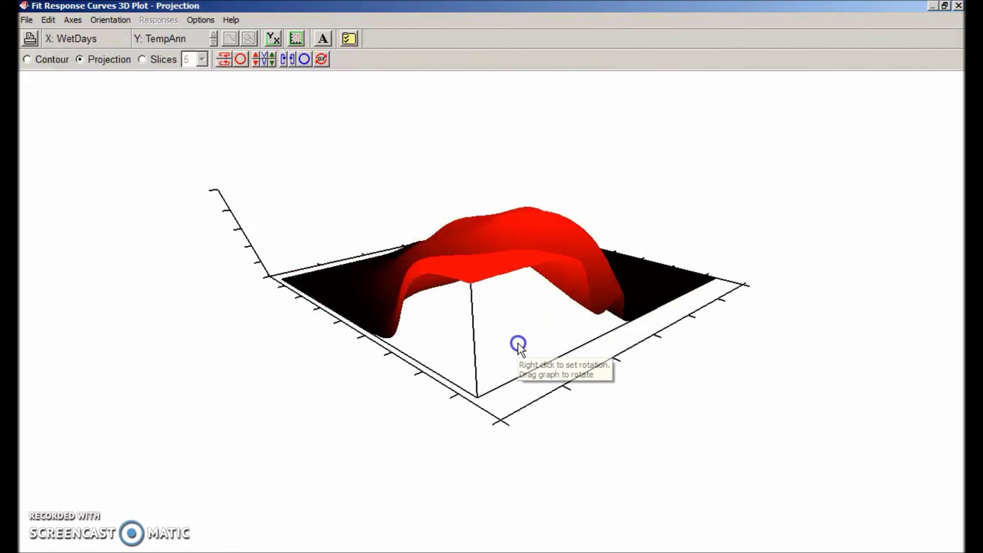
left_click(31, 60)
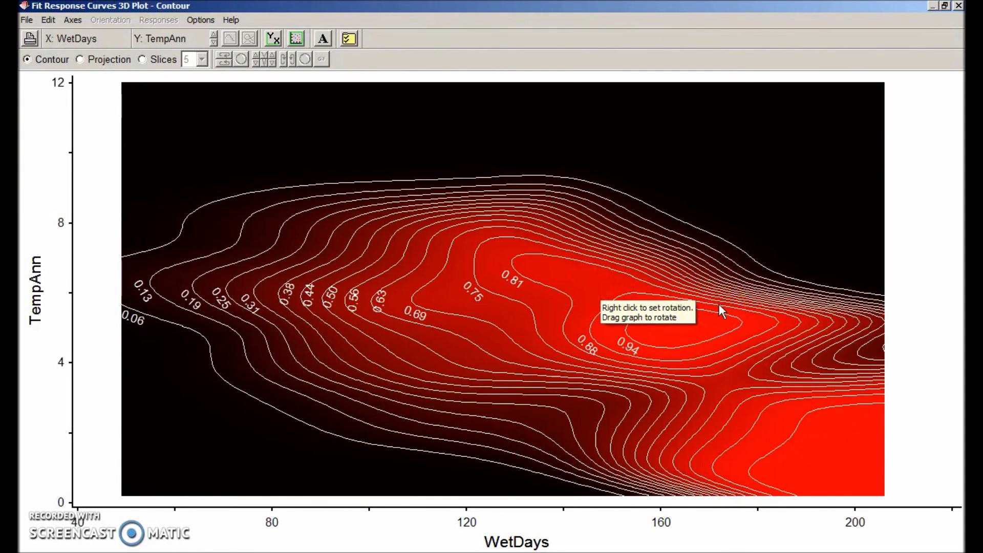
left_click(718, 281)
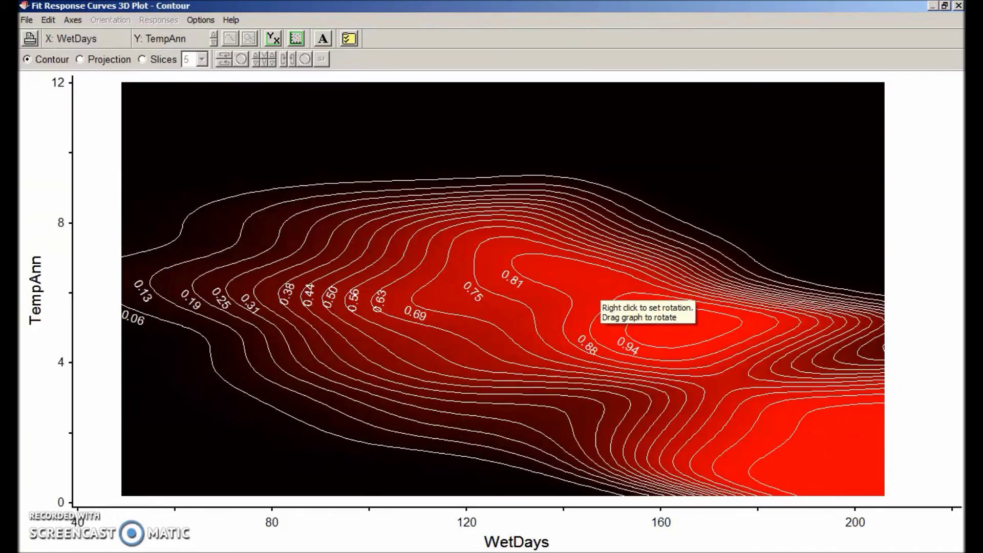